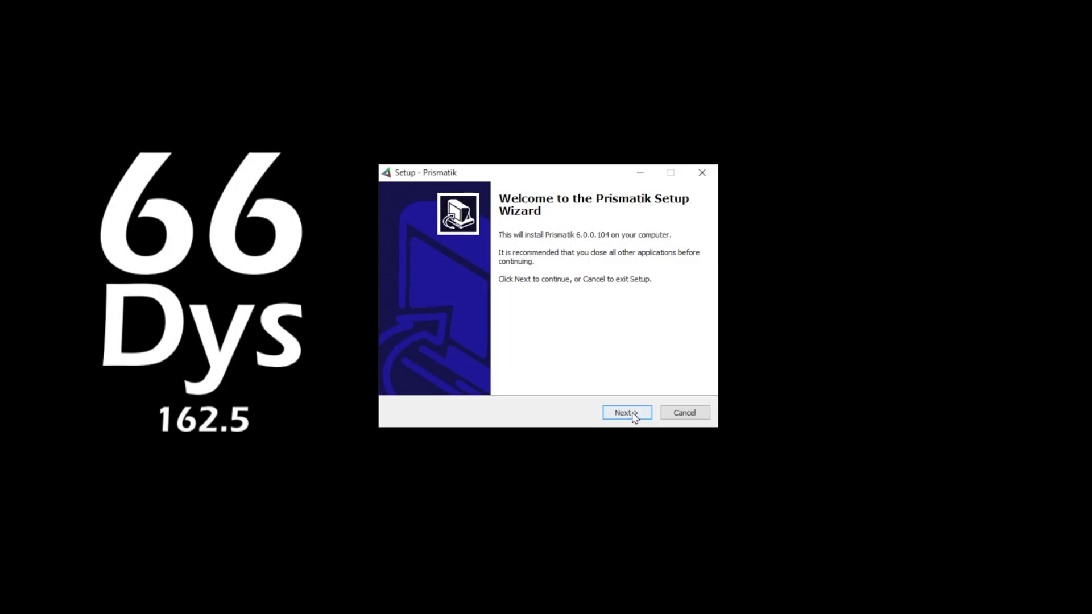
Get past the welcome page and accept the license agreement.
click(626, 413)
scroll(507, 325, down, 20)
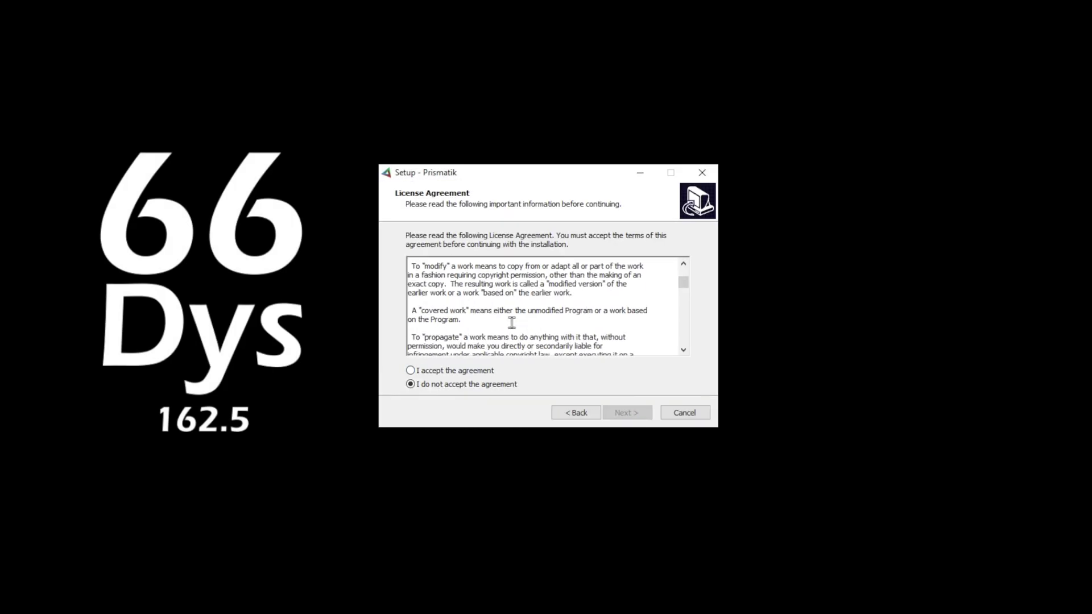
drag(684, 297, 685, 342)
click(457, 374)
Install Prismatik 6.0.0.104 to C:\Program Files\Prismatik with the default Start Menu folder.
click(626, 413)
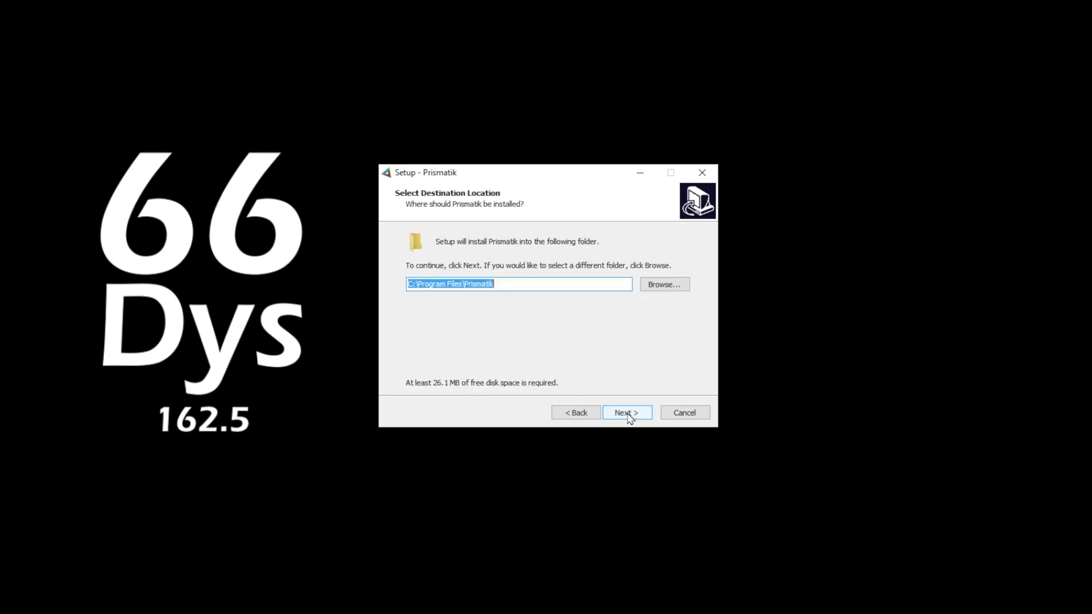
click(629, 417)
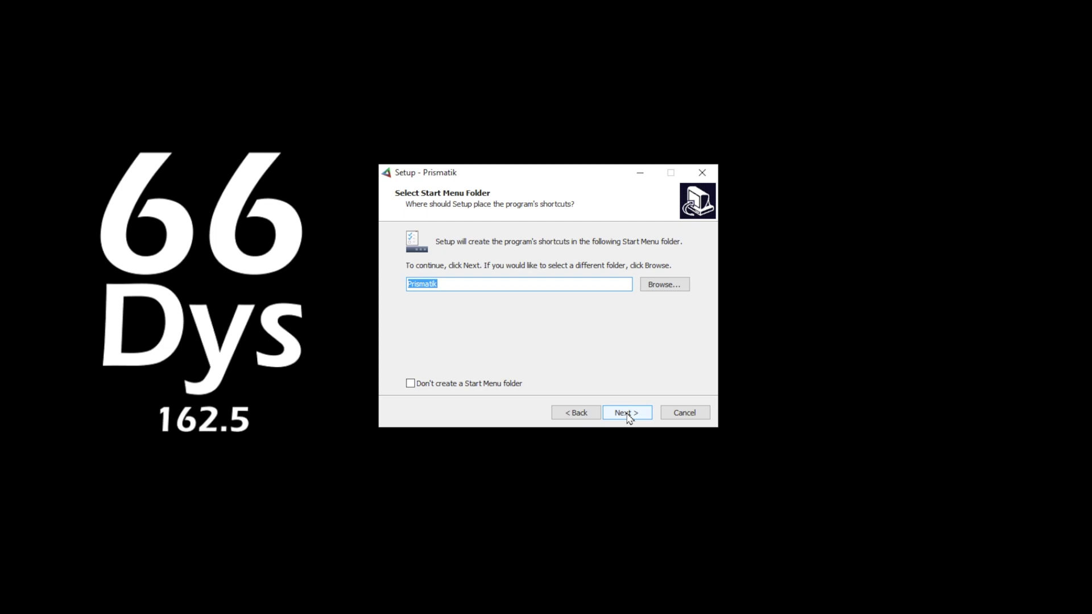
click(629, 417)
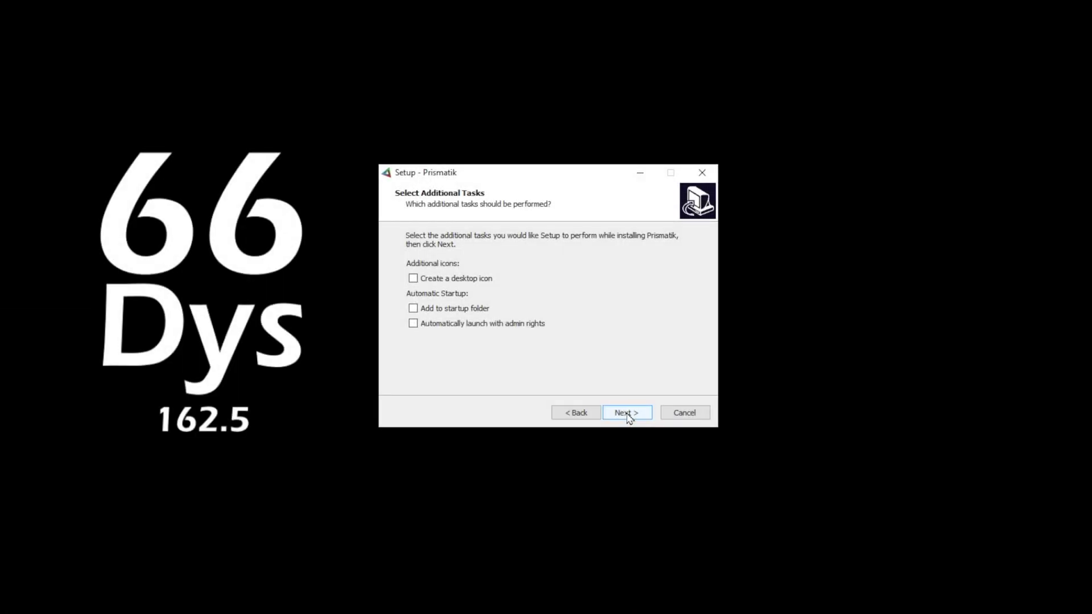
click(627, 413)
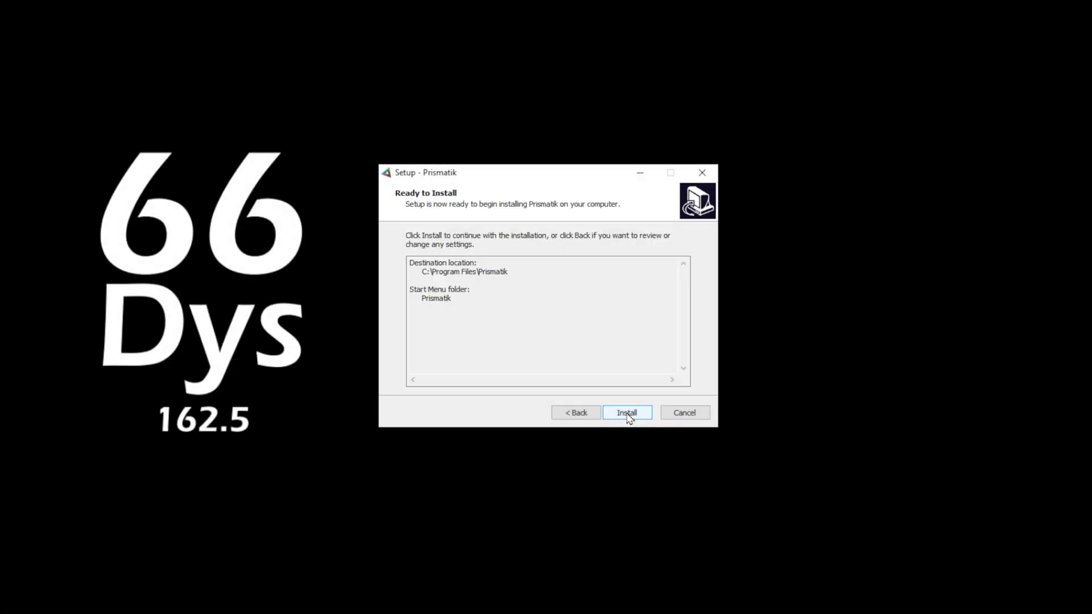
click(627, 413)
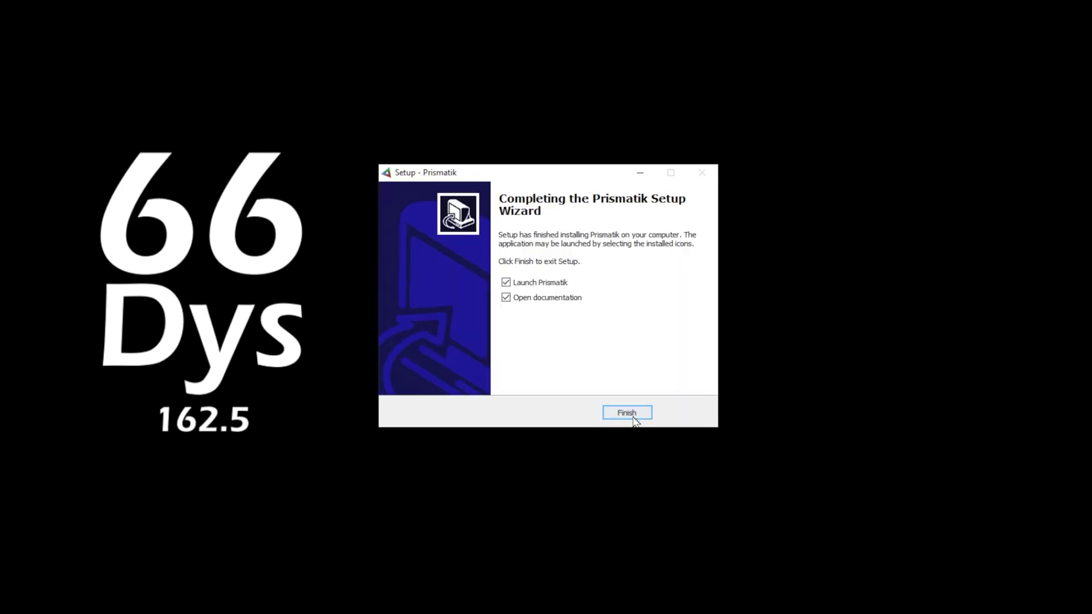
Finish setup without the documentation, launch Prismatik, and start the wizard for another device.
click(555, 300)
click(630, 415)
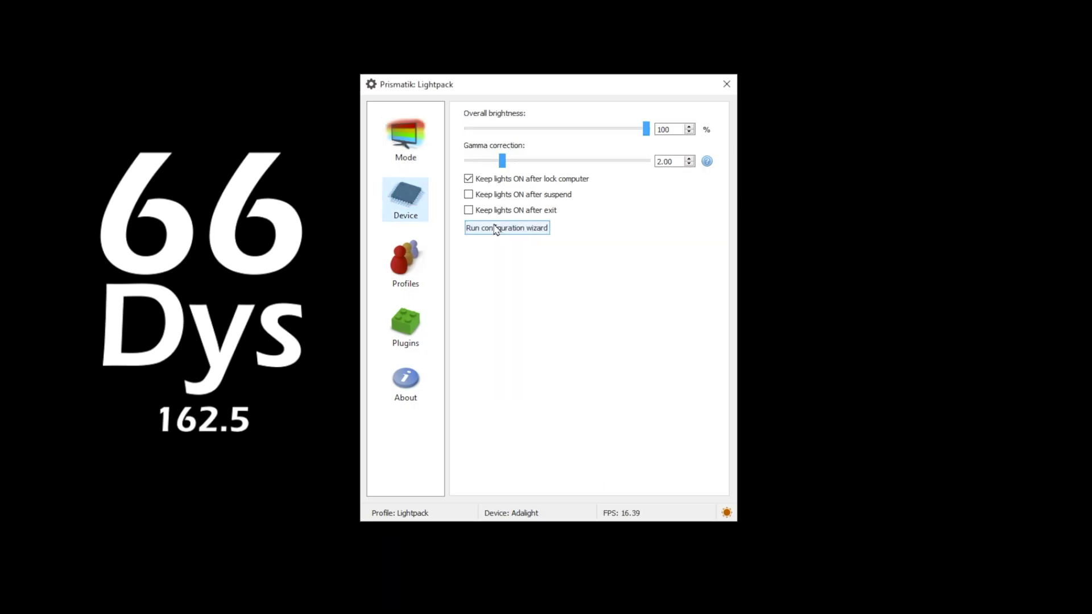
click(495, 228)
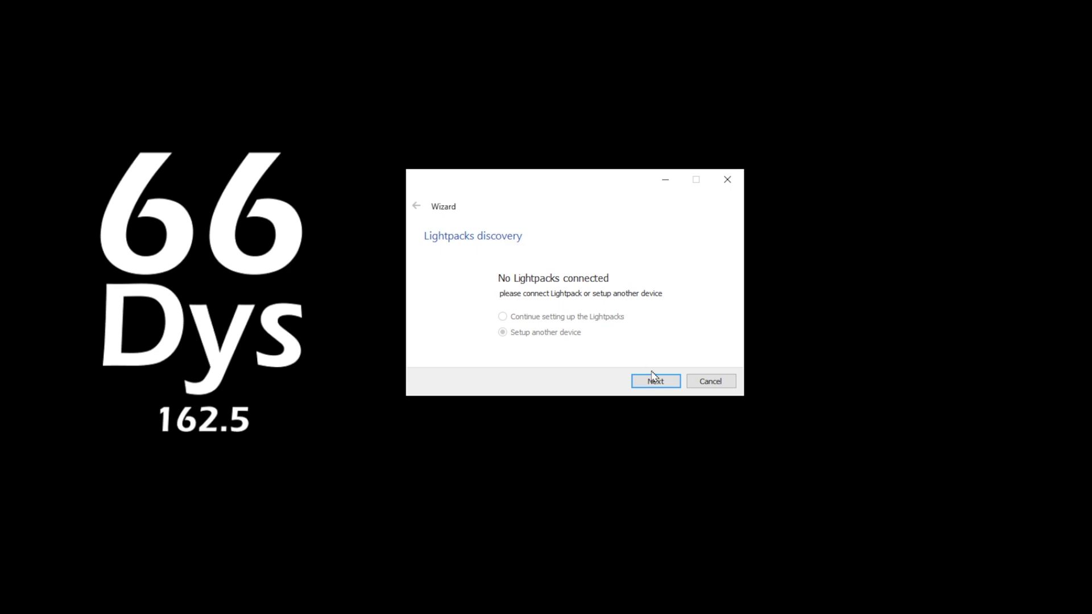
click(654, 377)
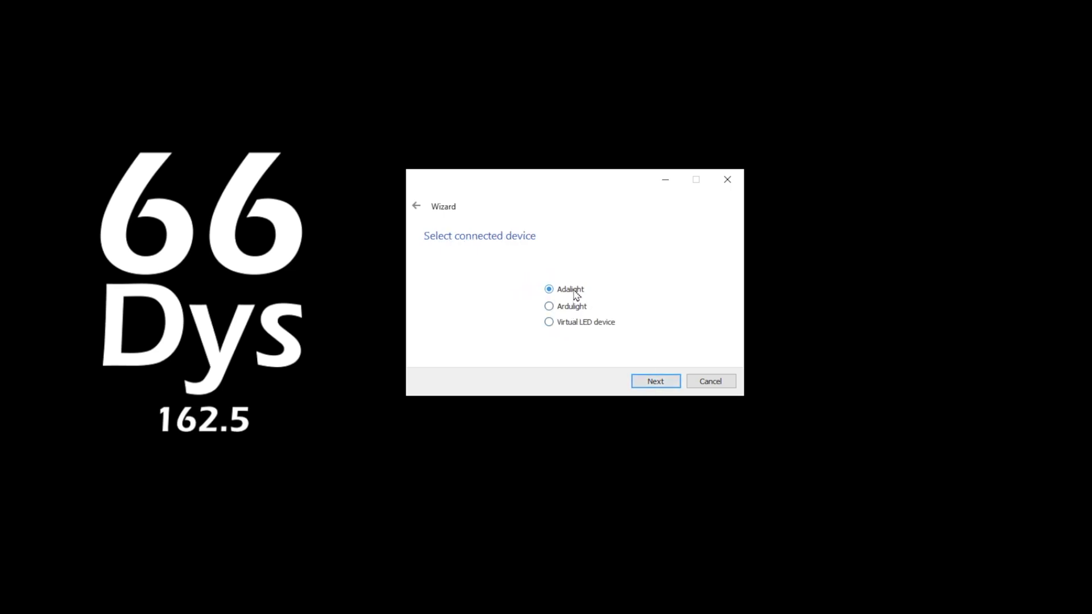
Configure Adalight on serial port COM4 at 115200 baud RGB, keeping the Lightpack profile.
click(646, 384)
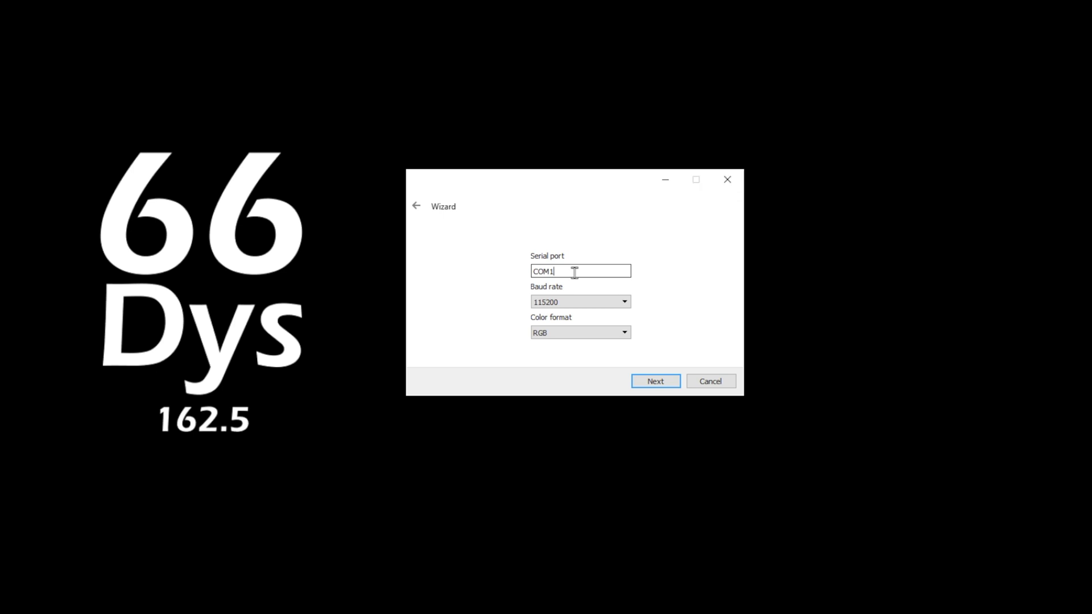
key(BackSpace)
text(4)
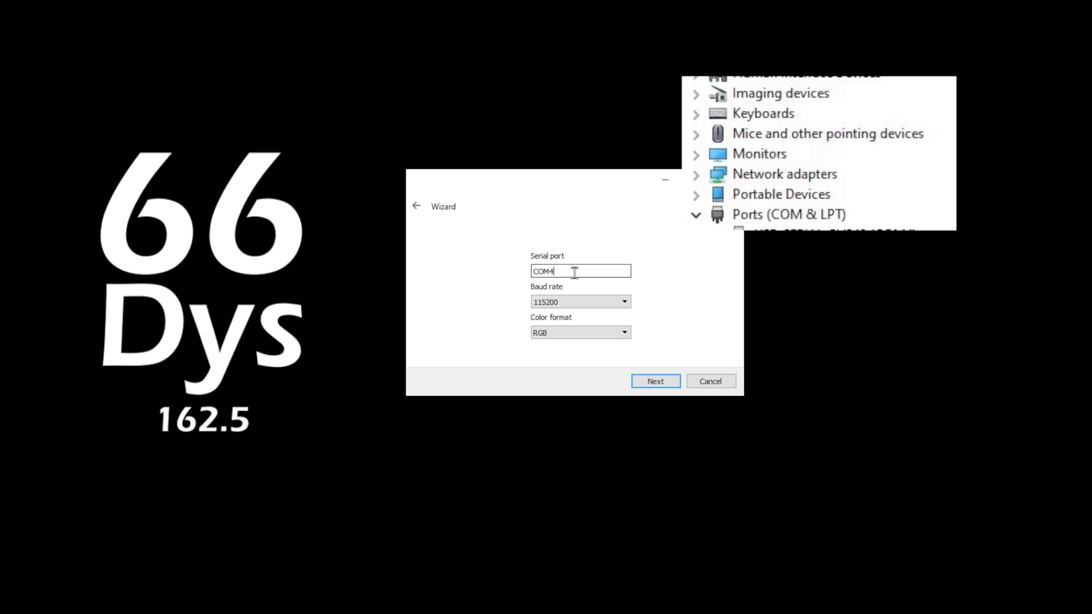
click(652, 382)
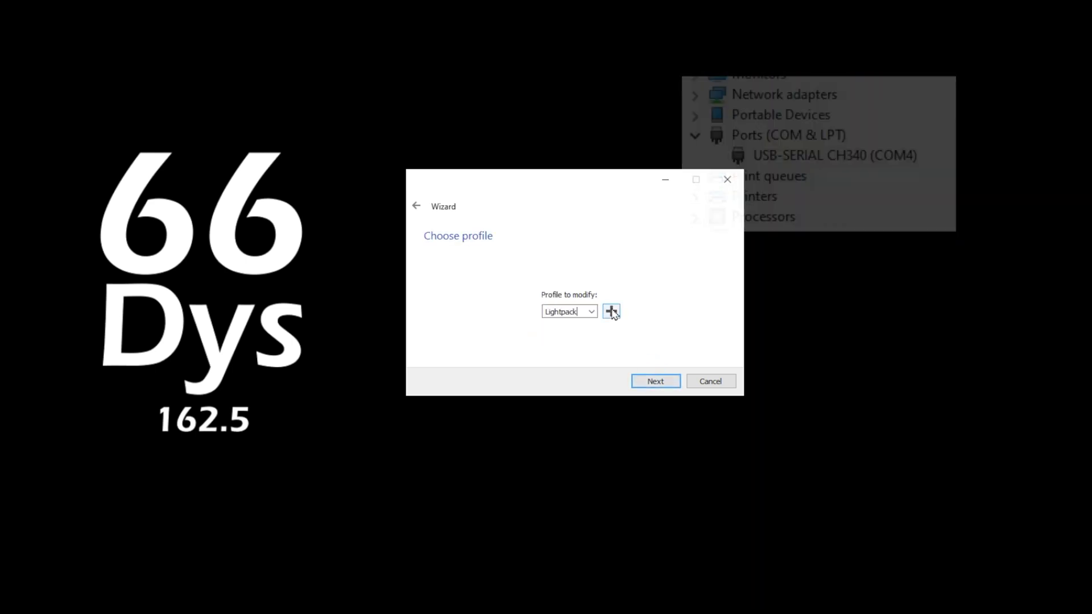
click(647, 385)
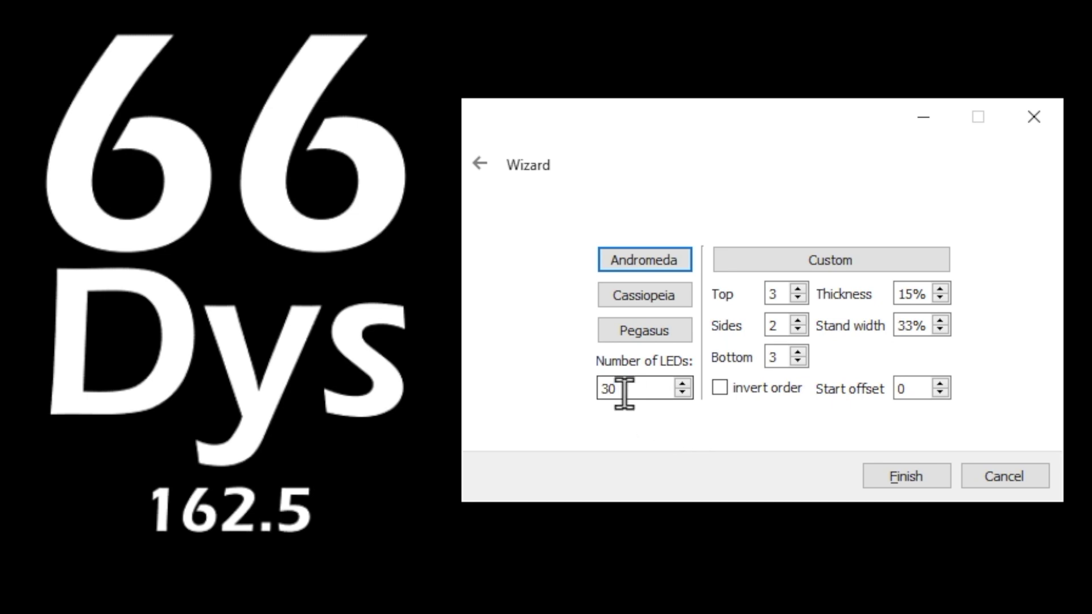
Set 60 LEDs, preview Cassiopeia and Pegasus, then build a custom layout of Top 46, Sides 19, Bottom 47.
drag(624, 388, 551, 385)
text(60)
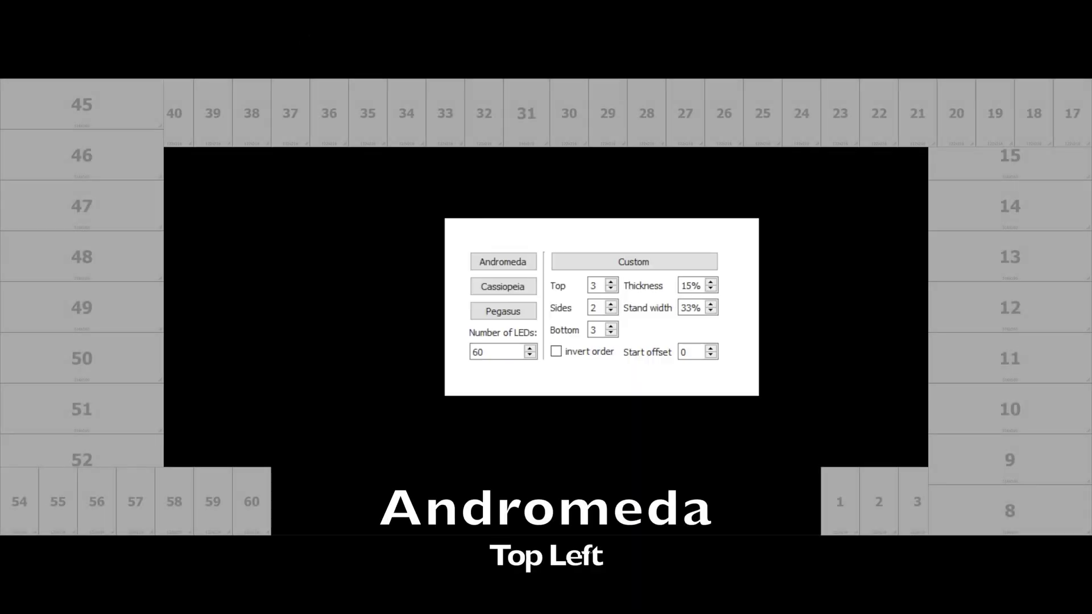
click(507, 288)
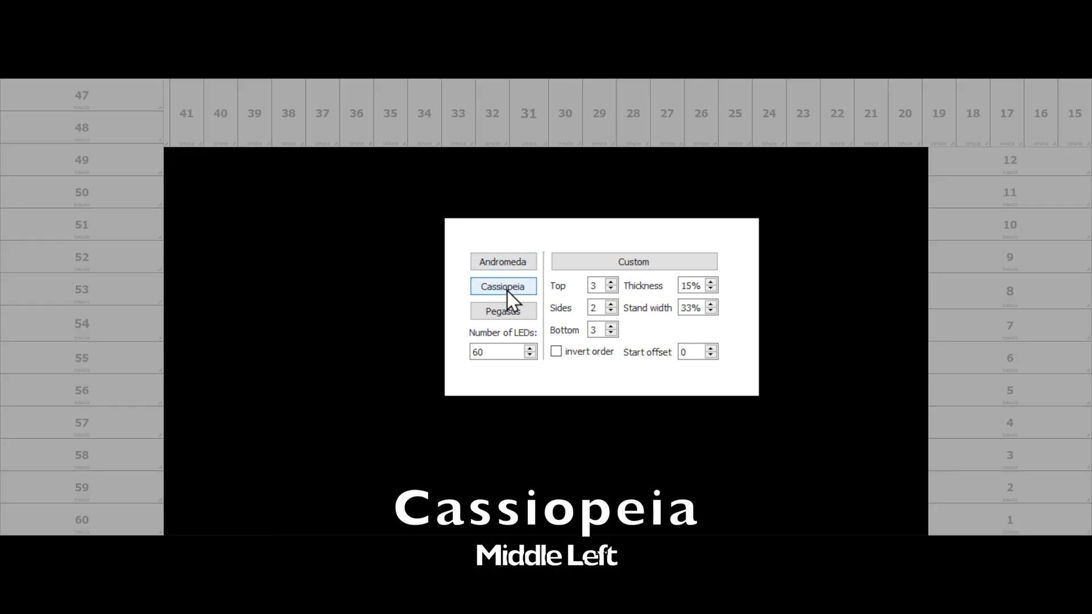
click(512, 316)
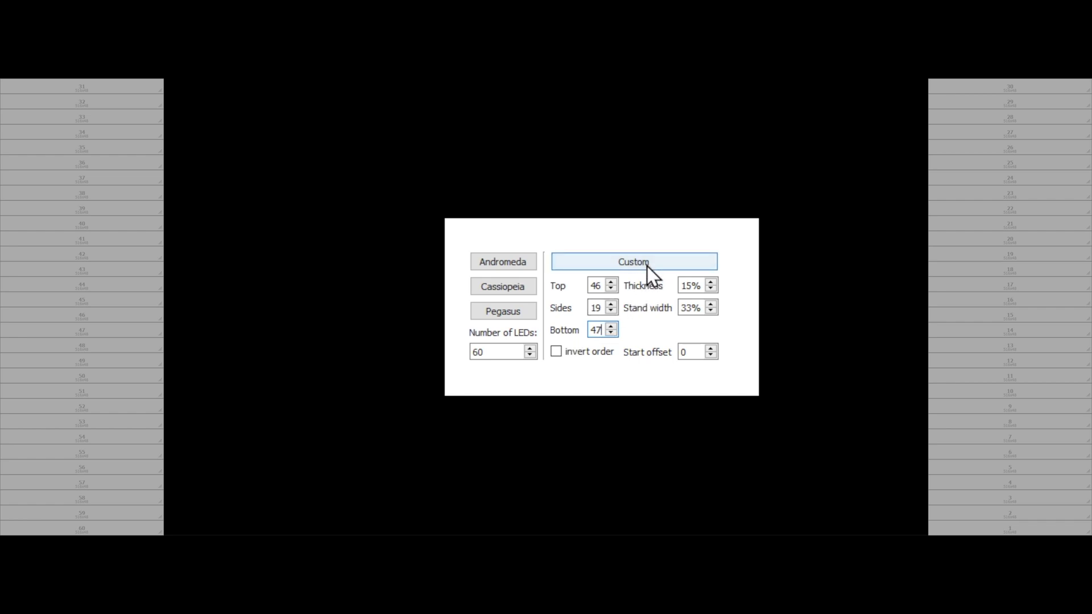
click(648, 266)
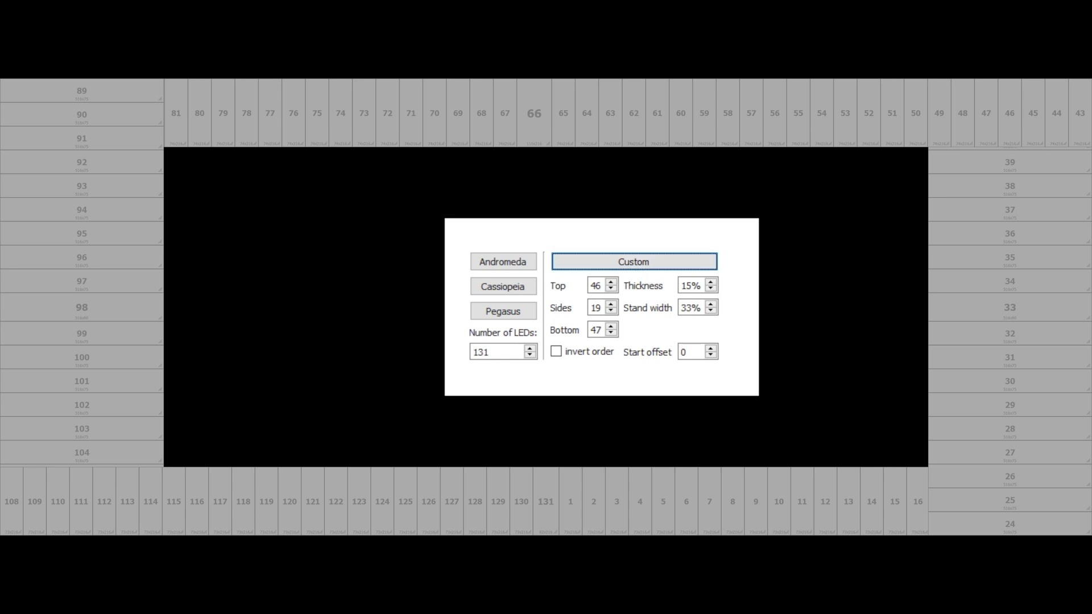
Test reversed LED numbering and a shifted start offset on the custom layout.
click(591, 353)
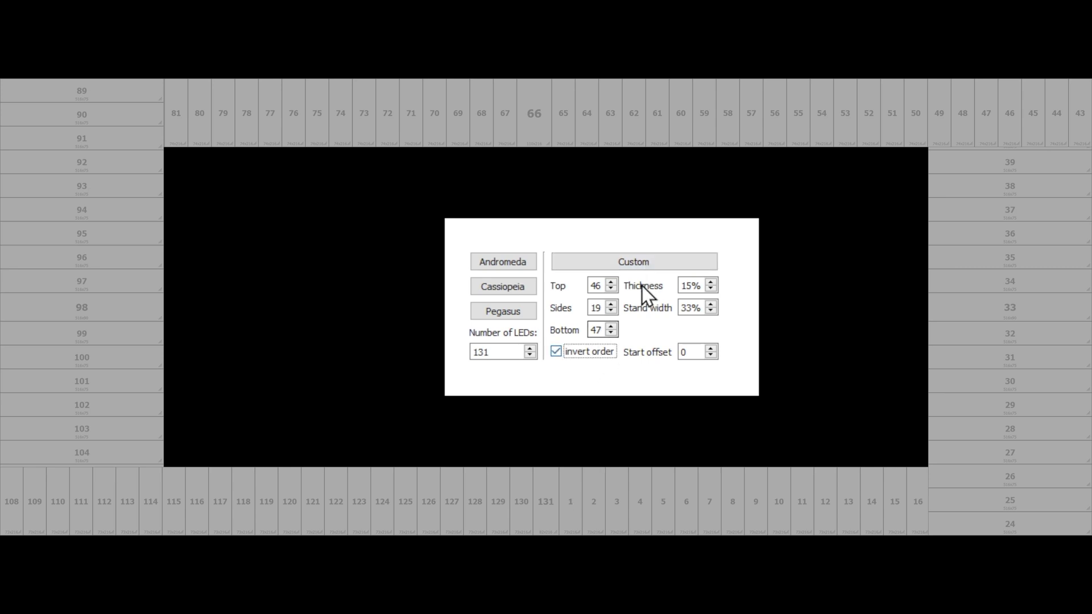
click(653, 262)
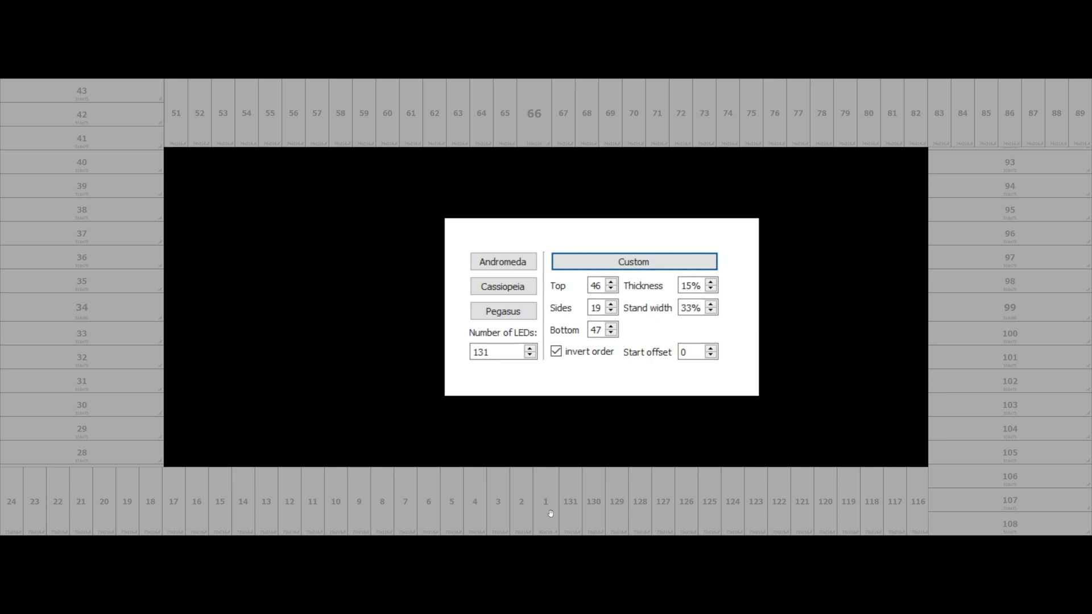
click(712, 349)
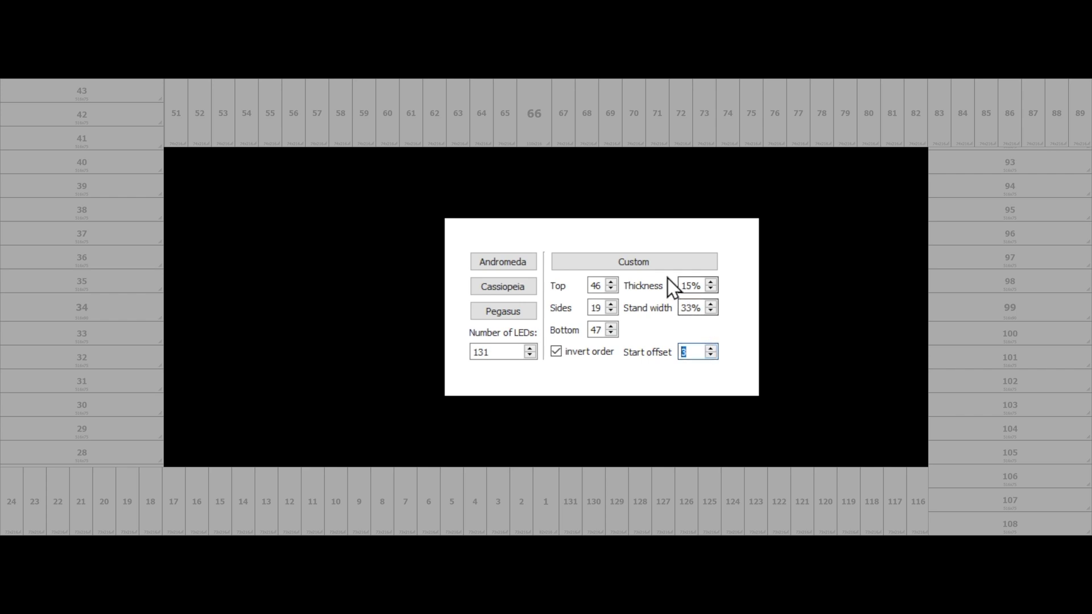
click(657, 265)
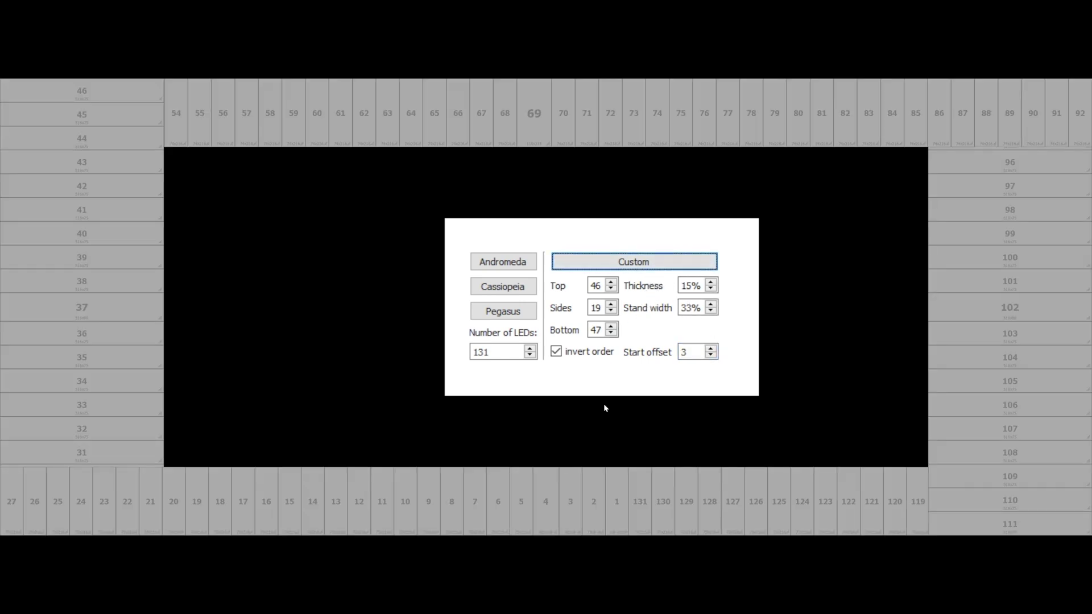
Redraw the custom layout with zone thickness 30%, then 10%.
click(674, 262)
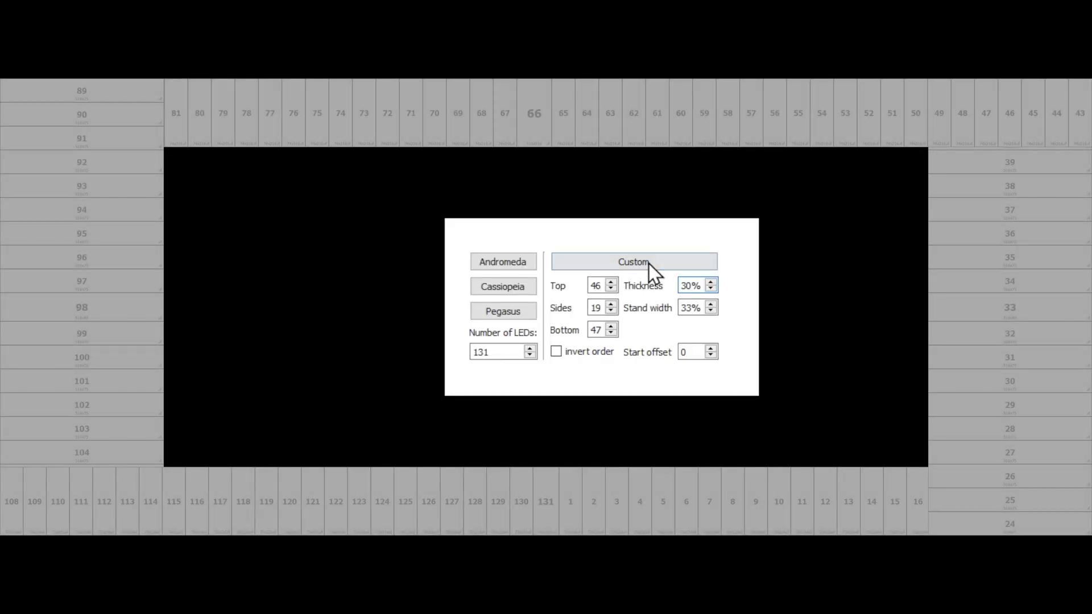
click(649, 264)
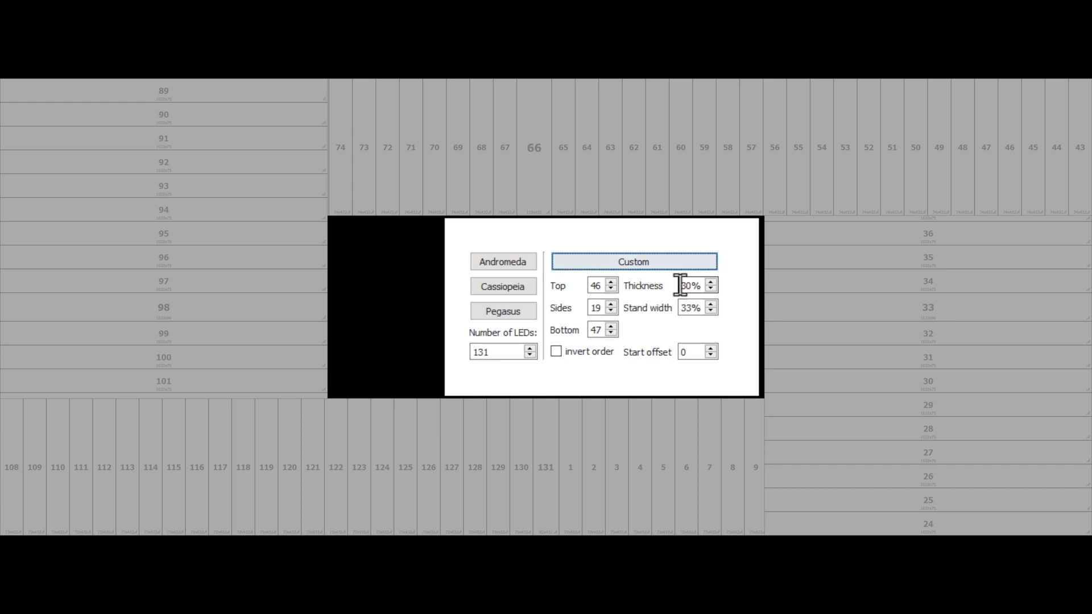
double_click(687, 285)
text(10)
click(662, 261)
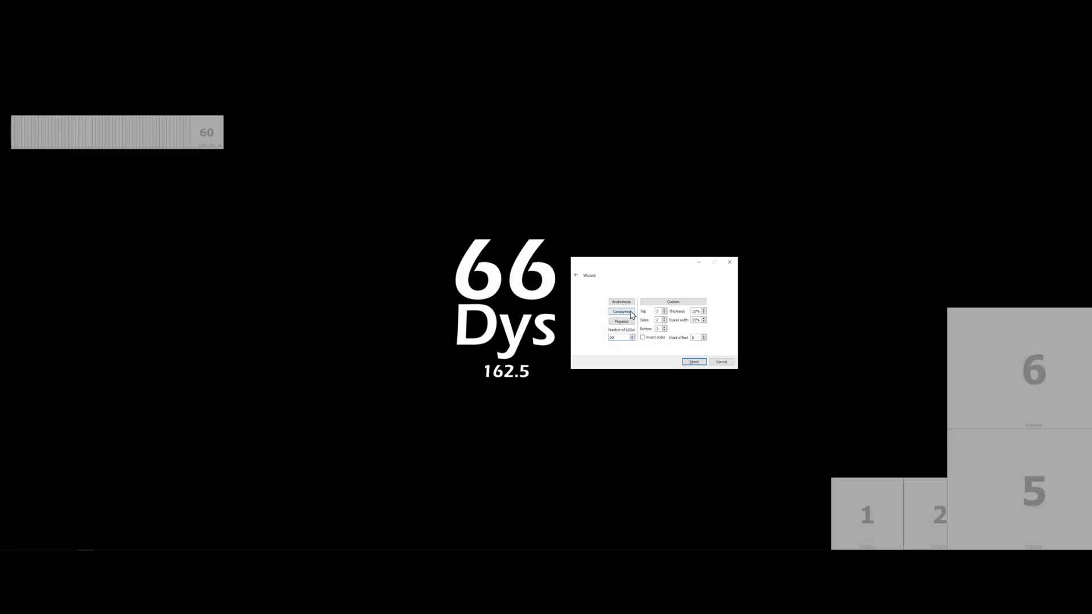
Move the LED 60 capture zone down and right and resize it.
drag(227, 153, 588, 201)
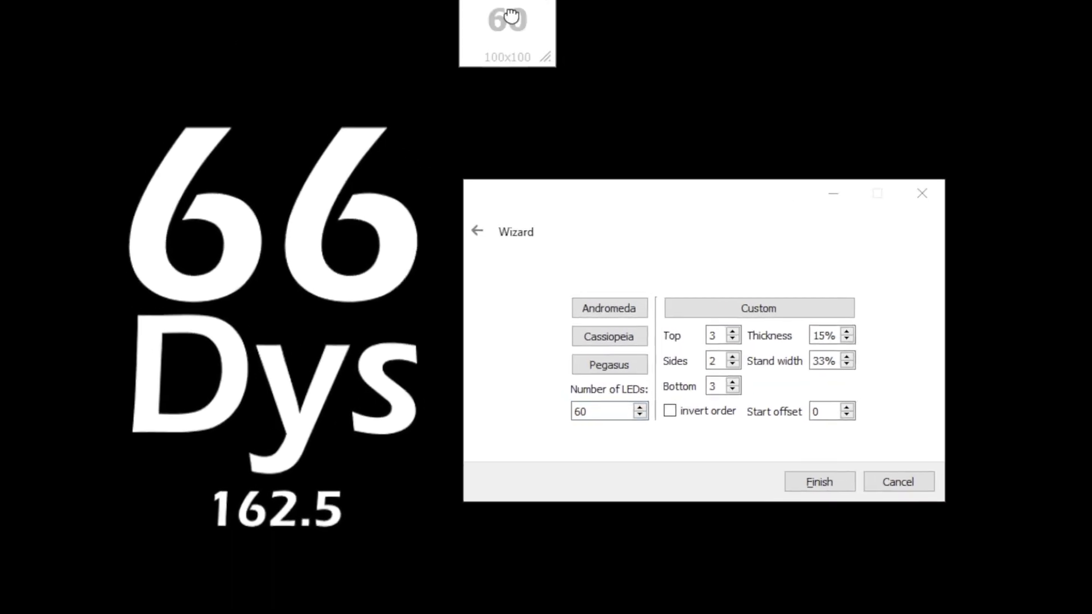
drag(511, 16, 566, 91)
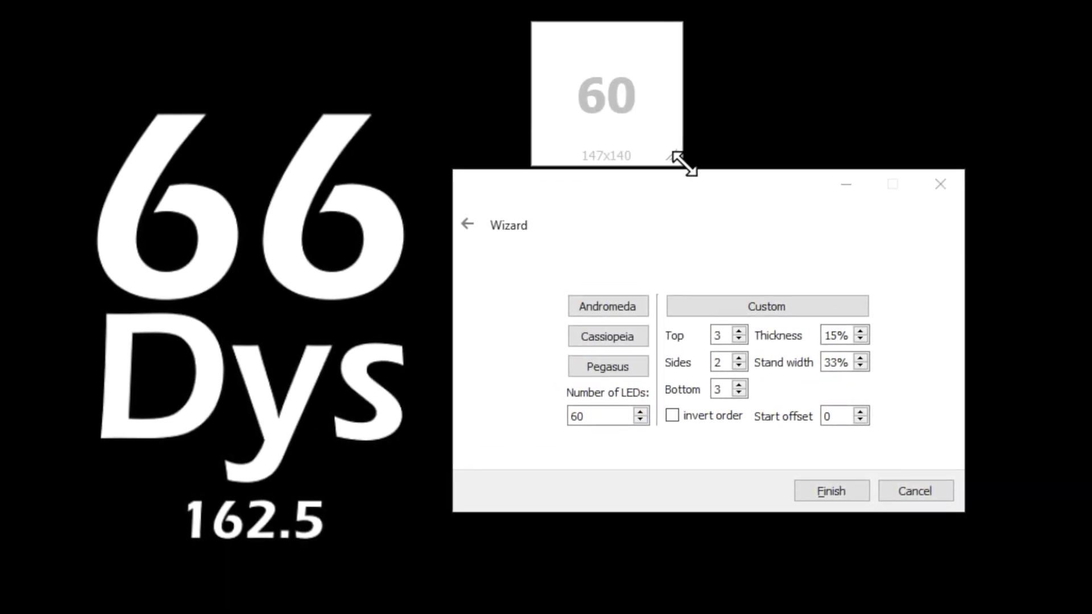
drag(683, 163, 654, 211)
drag(695, 122, 637, 154)
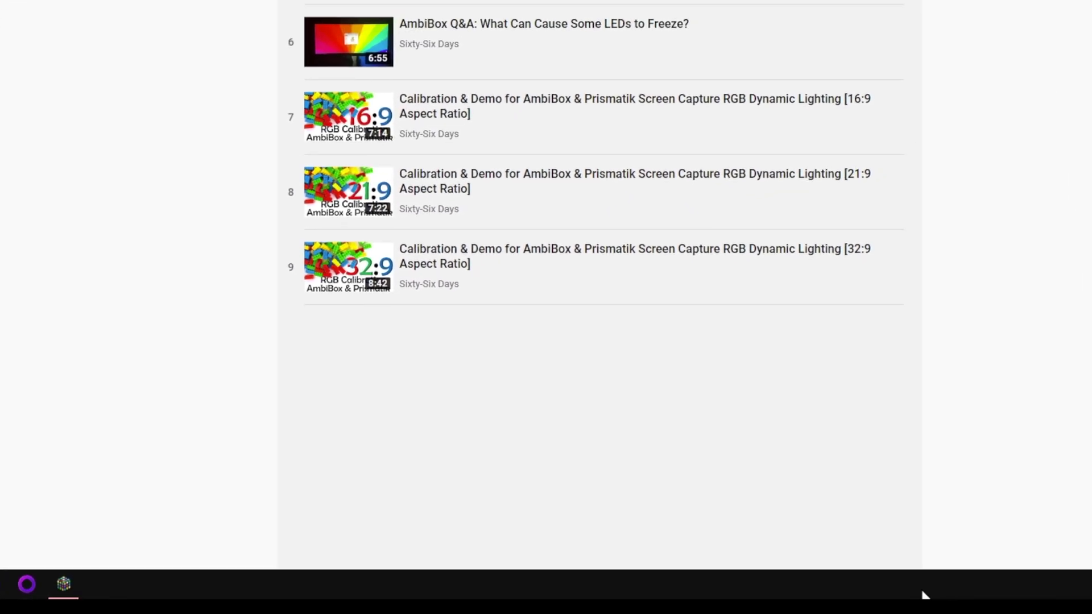
Open Windows Taskbar settings from the taskbar's context menu.
right_click(977, 595)
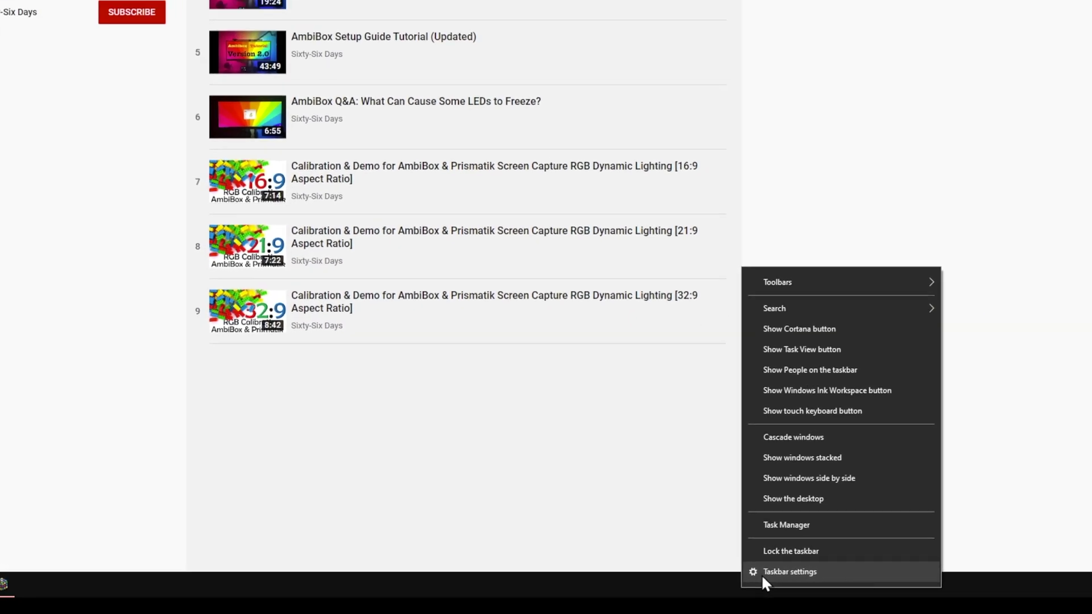
click(804, 575)
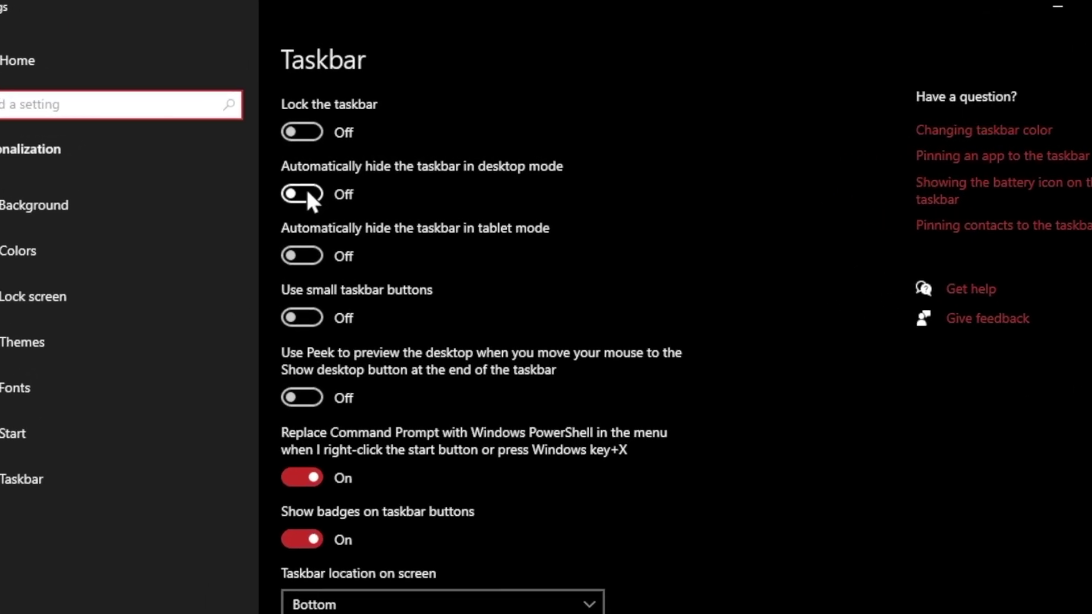
Turn on automatic taskbar hiding in desktop mode, then show the video's playback speed options.
click(287, 214)
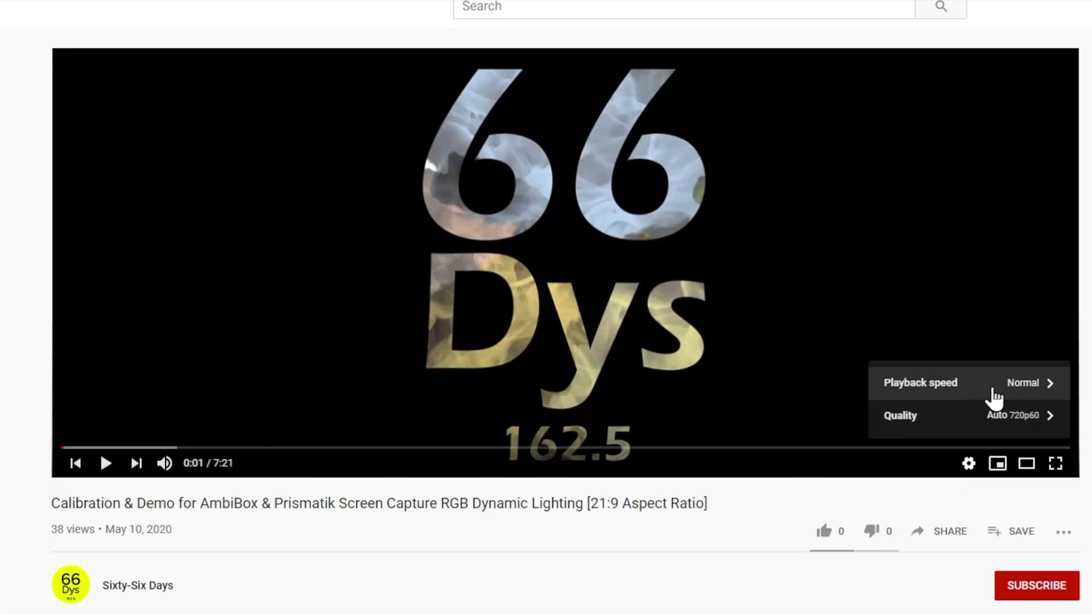
click(994, 398)
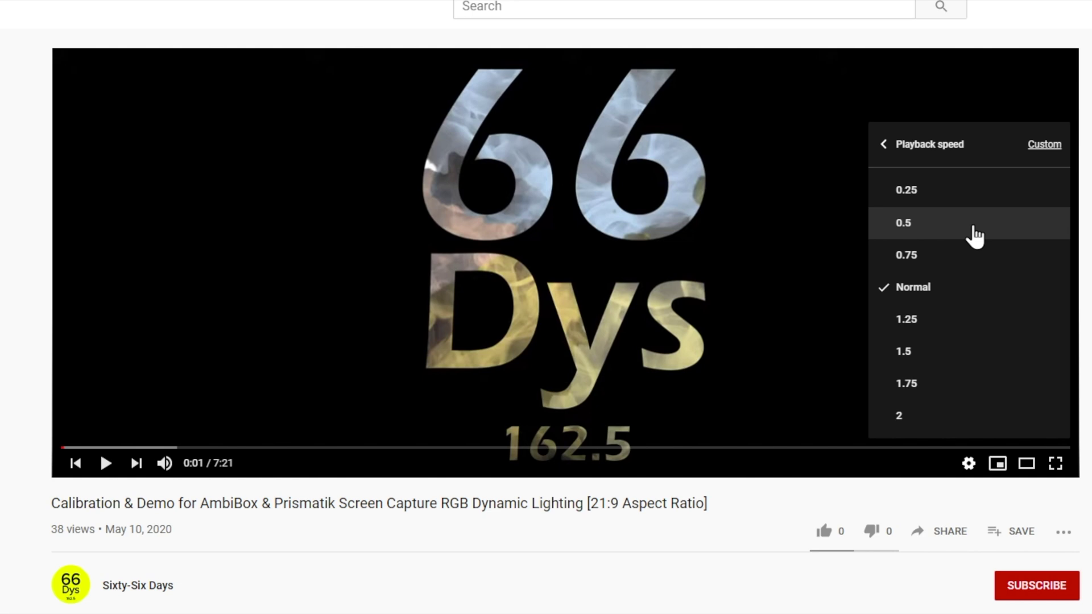
Slow the calibration video to 0.5 playback speed.
click(975, 236)
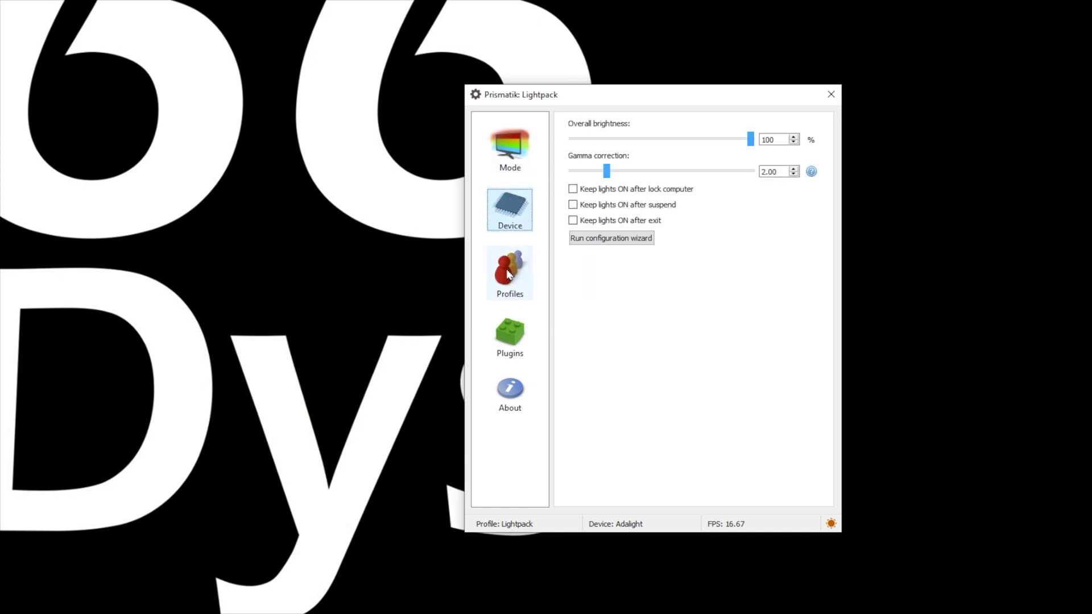
View the Plugins and About pages, then return to the Mode screen-grabbing settings.
click(509, 329)
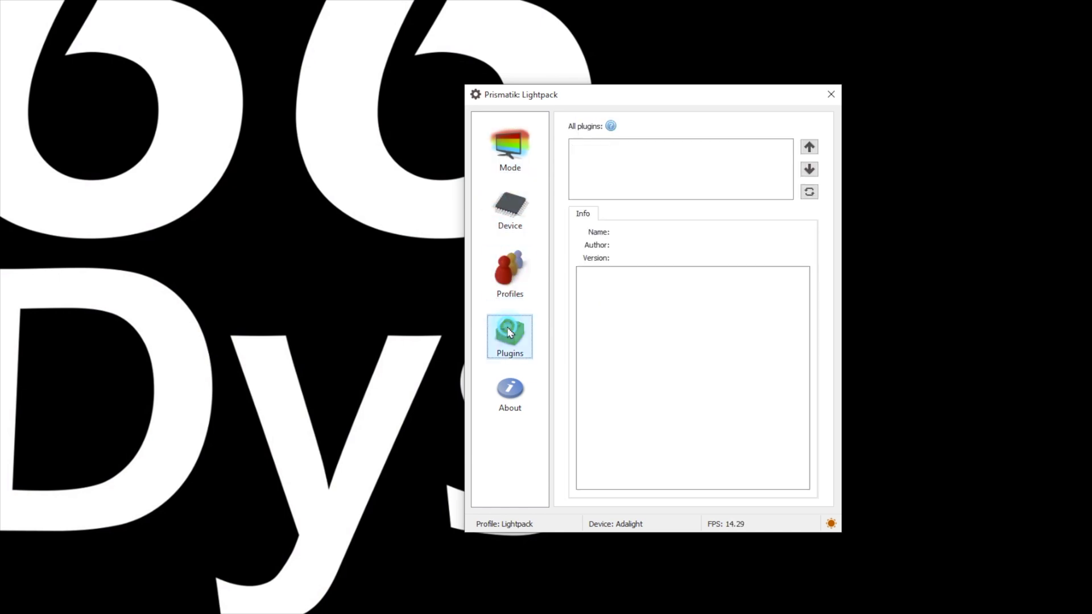
click(508, 400)
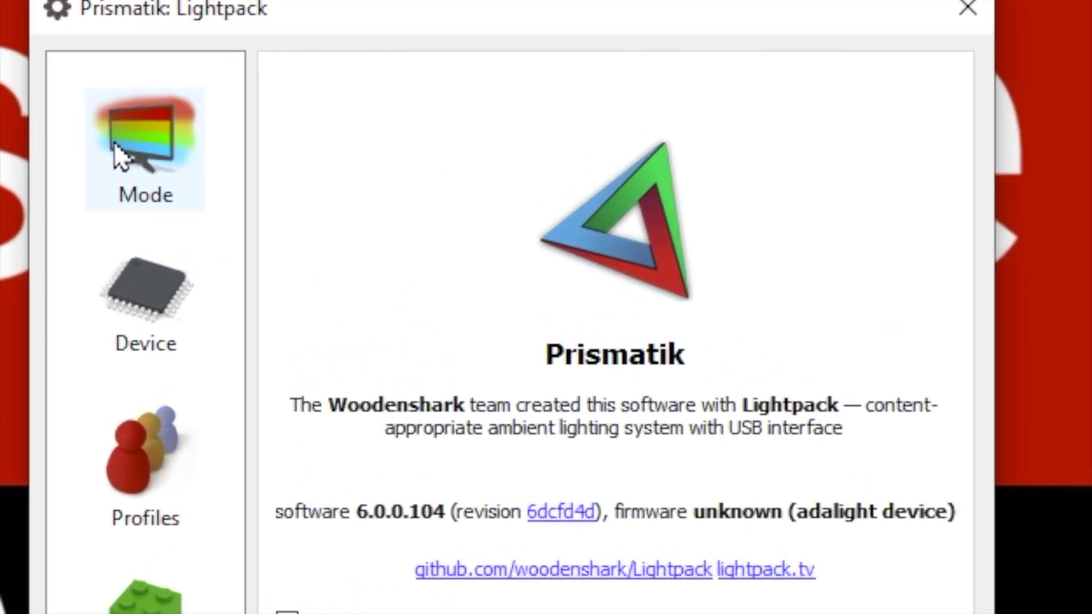
click(119, 157)
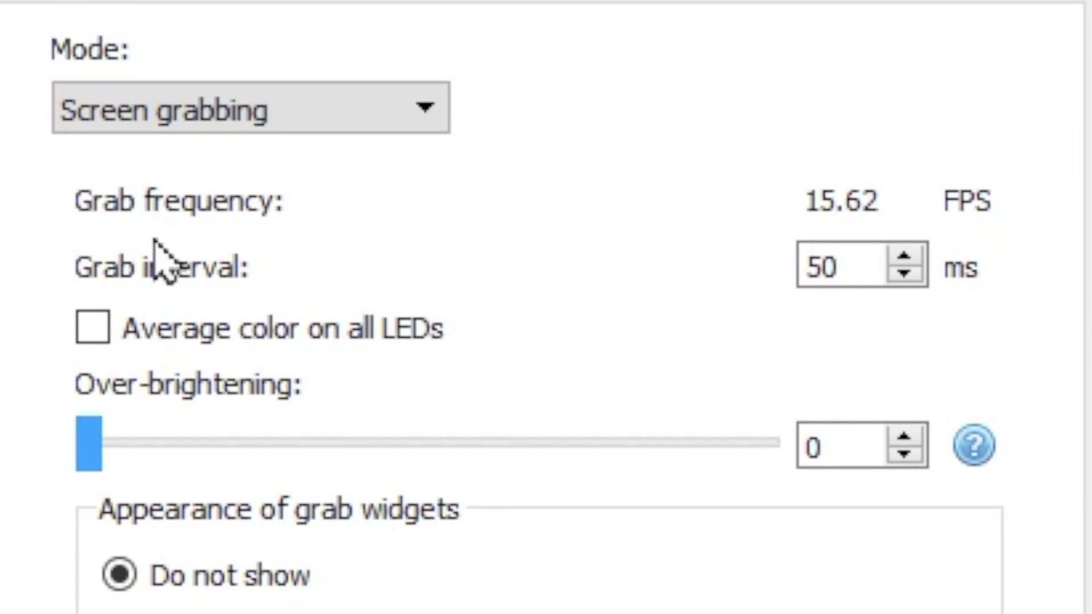
Keep Screen grabbing mode, return the grab interval from 1 to 50 ms, and enable Average color on all LEDs.
click(94, 114)
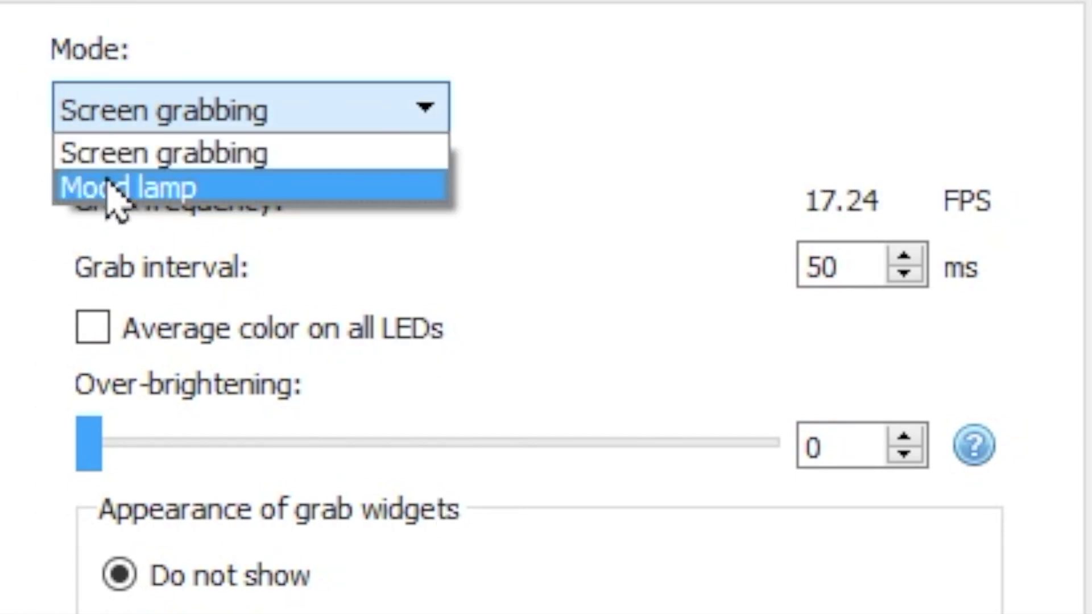
click(153, 8)
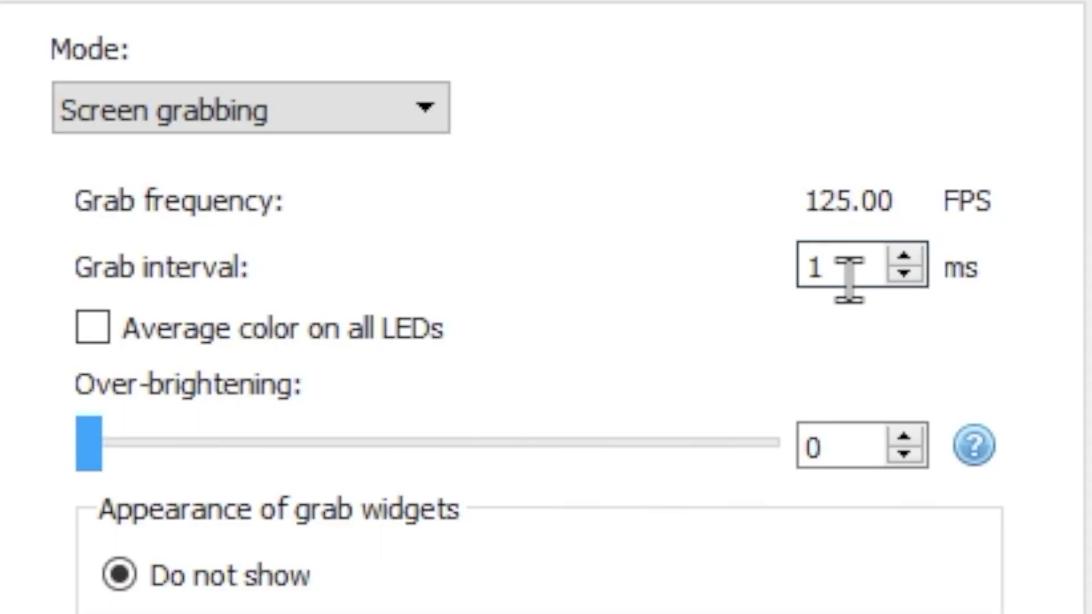
click(667, 189)
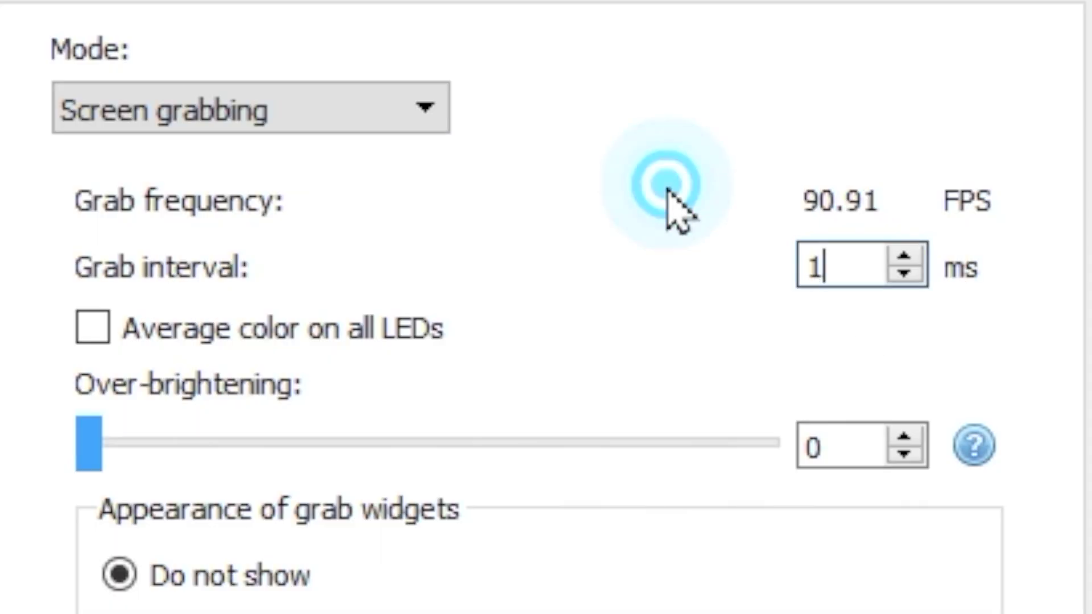
key(BackSpace)
text(50)
click(609, 268)
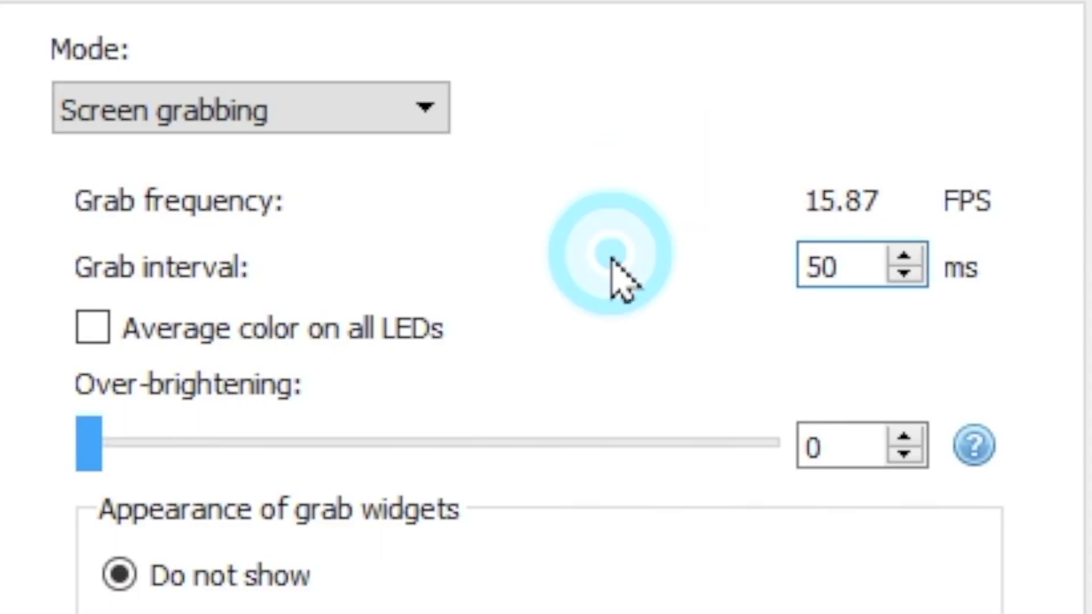
click(390, 327)
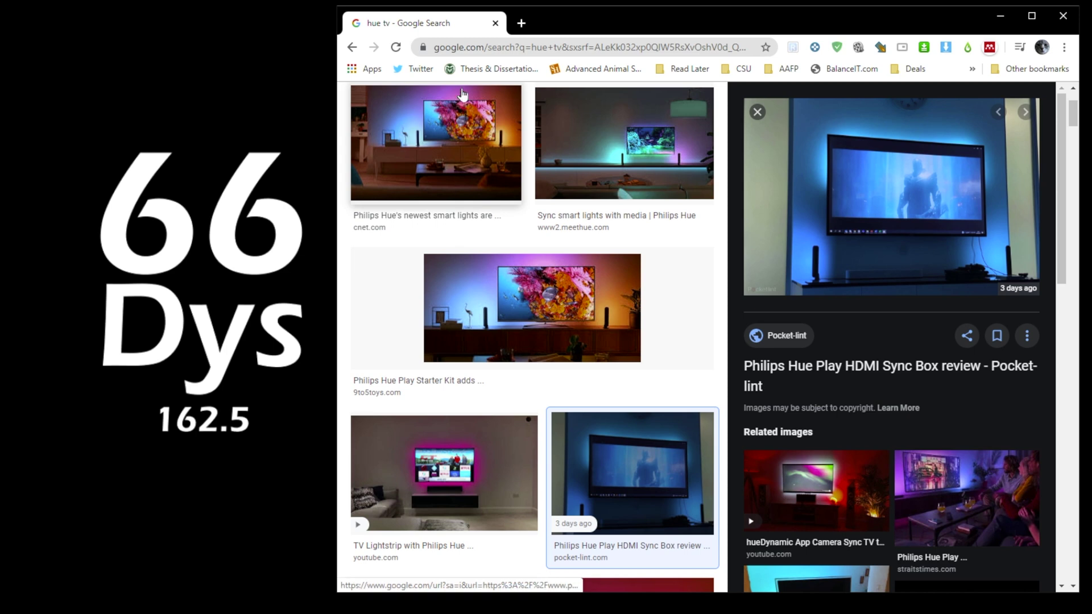
Replace the 'hue tv' search with 'ambilight' and open the Ambilight Twist PC backlight image.
scroll(478, 106, up, 3)
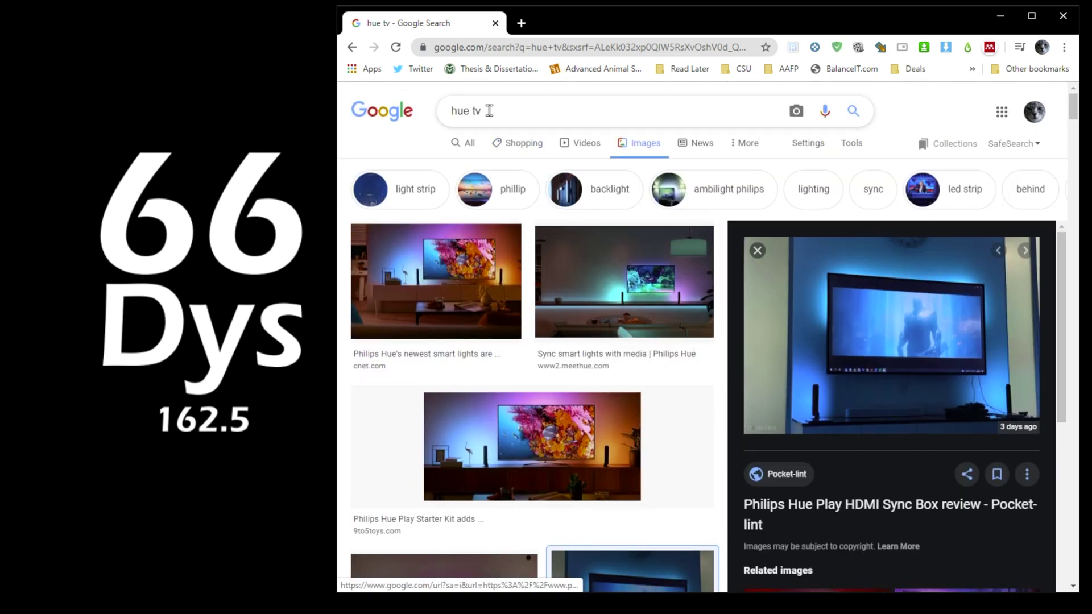
drag(487, 108, 408, 109)
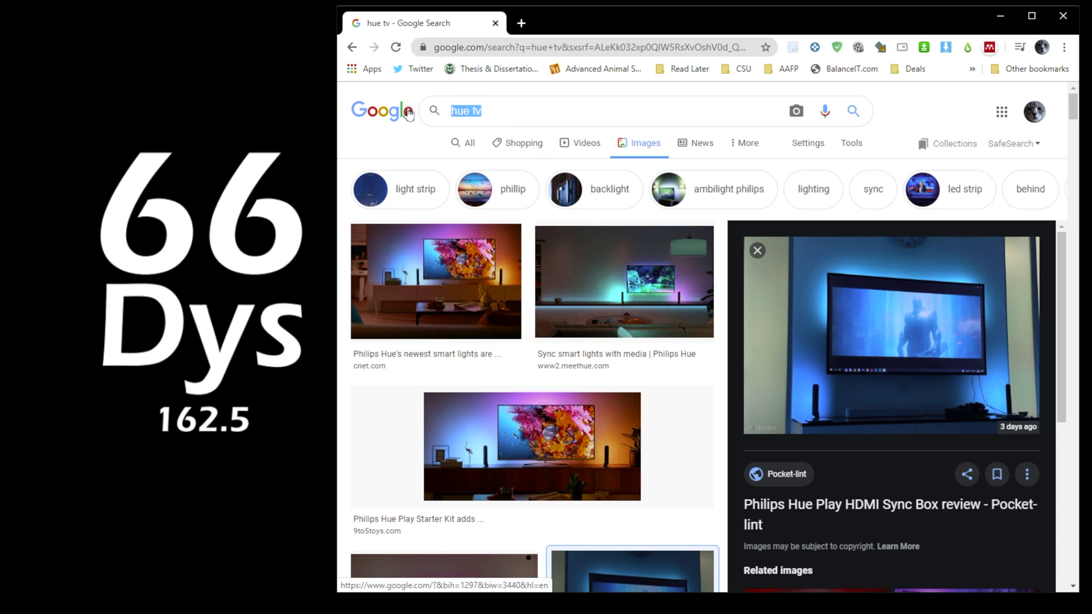
text(amb)
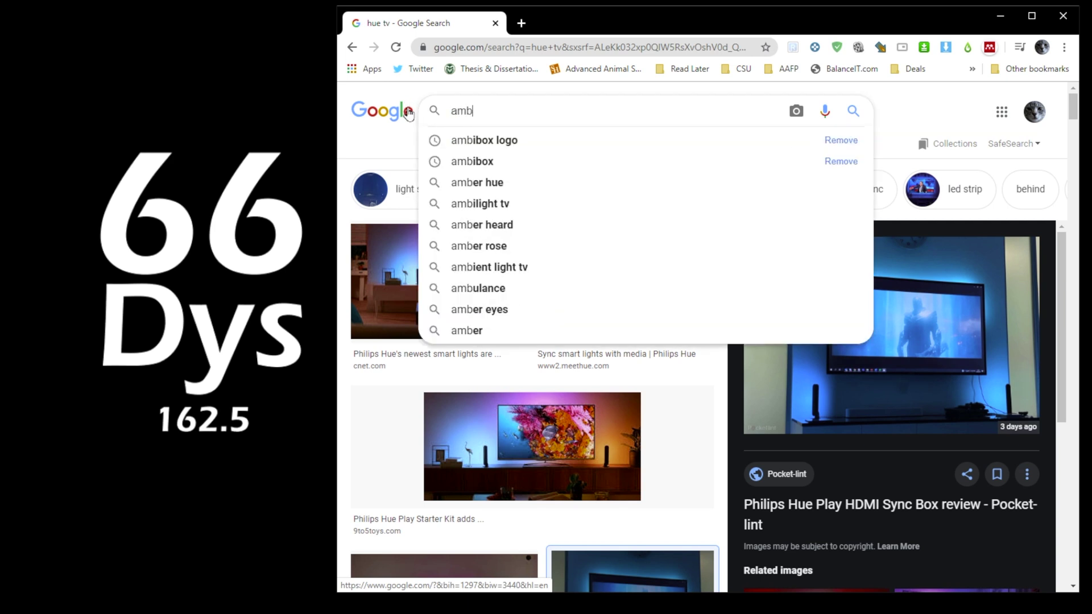
text(ilight)
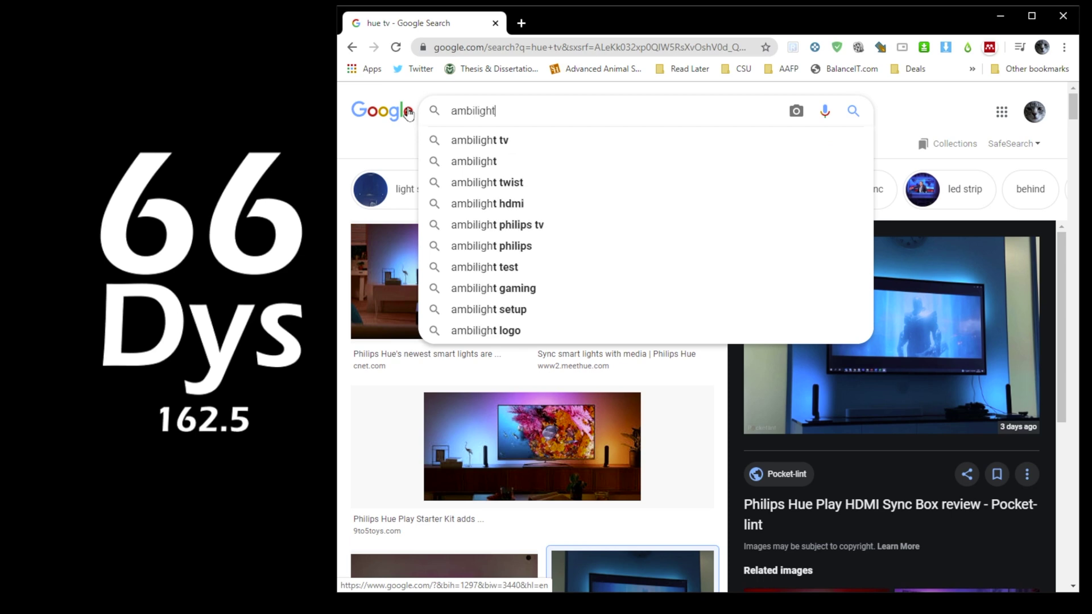
key(Return)
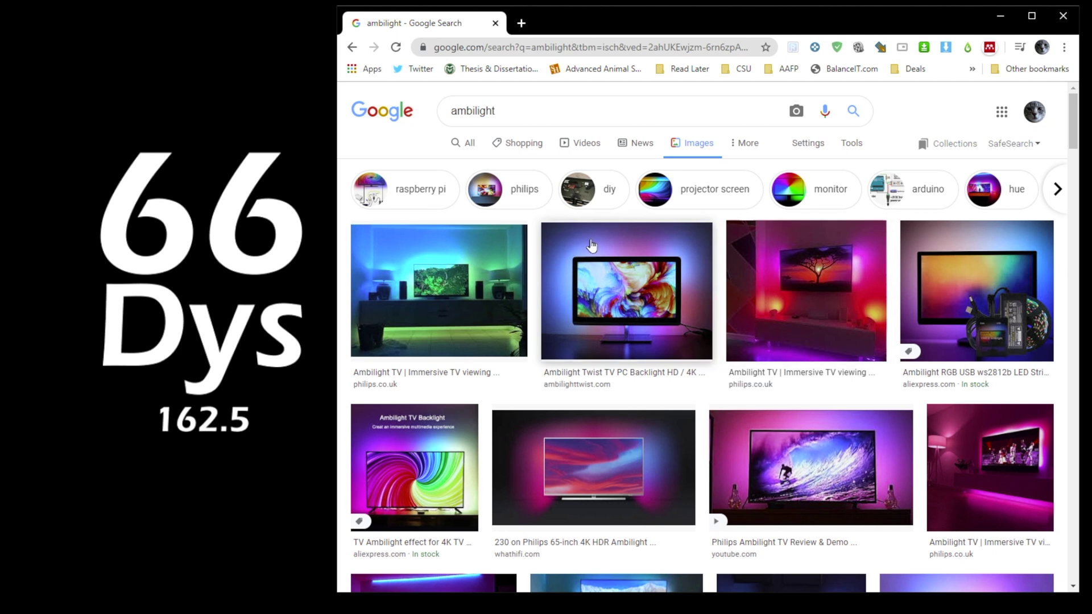
click(611, 292)
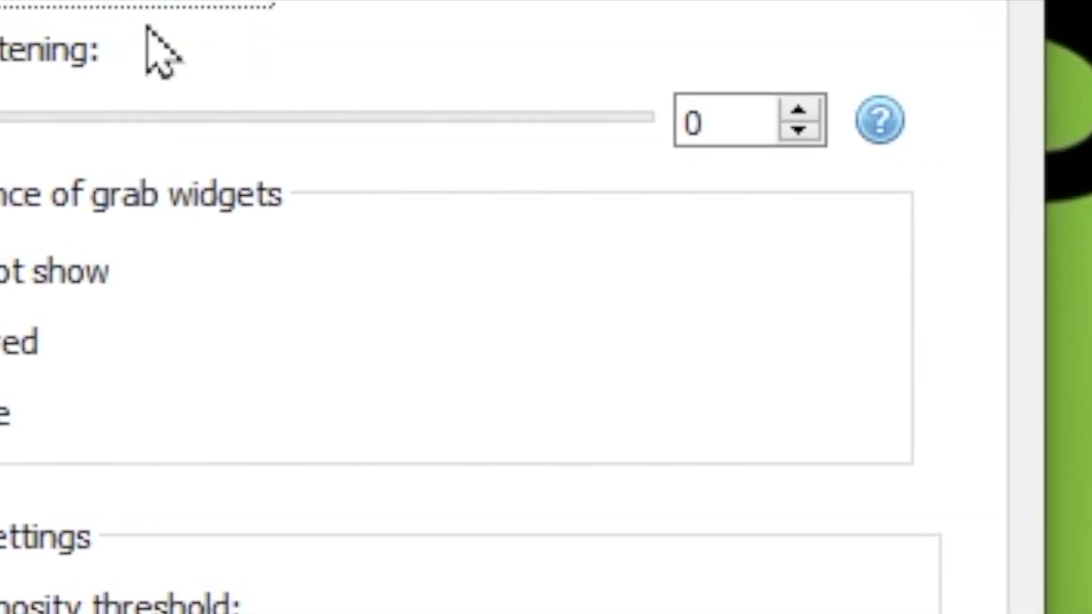
Read the Over-brightening help, then preview the grab widgets in Colored and White.
click(827, 107)
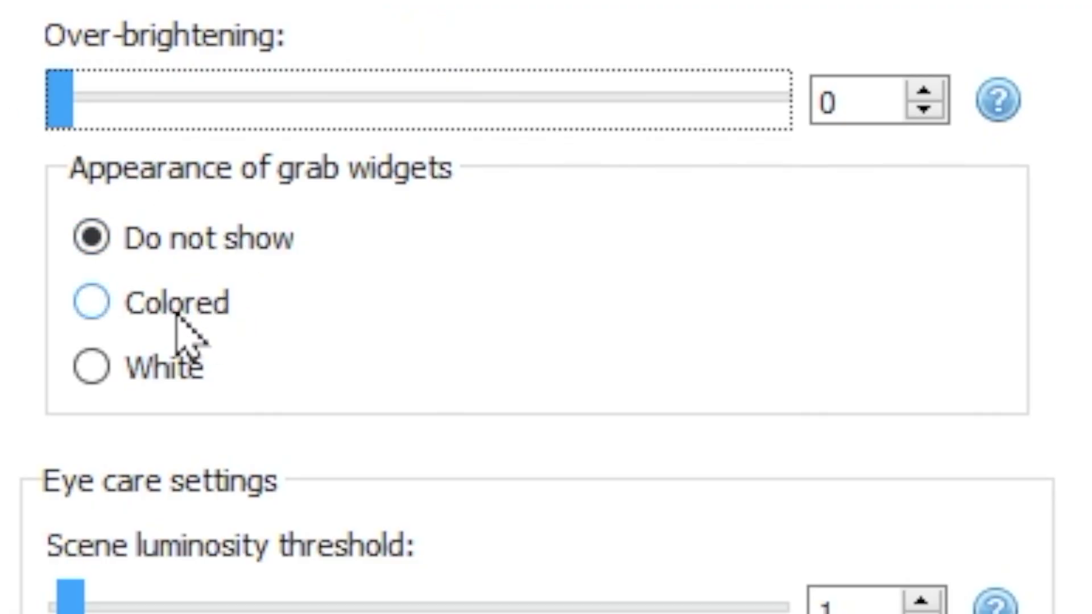
click(178, 306)
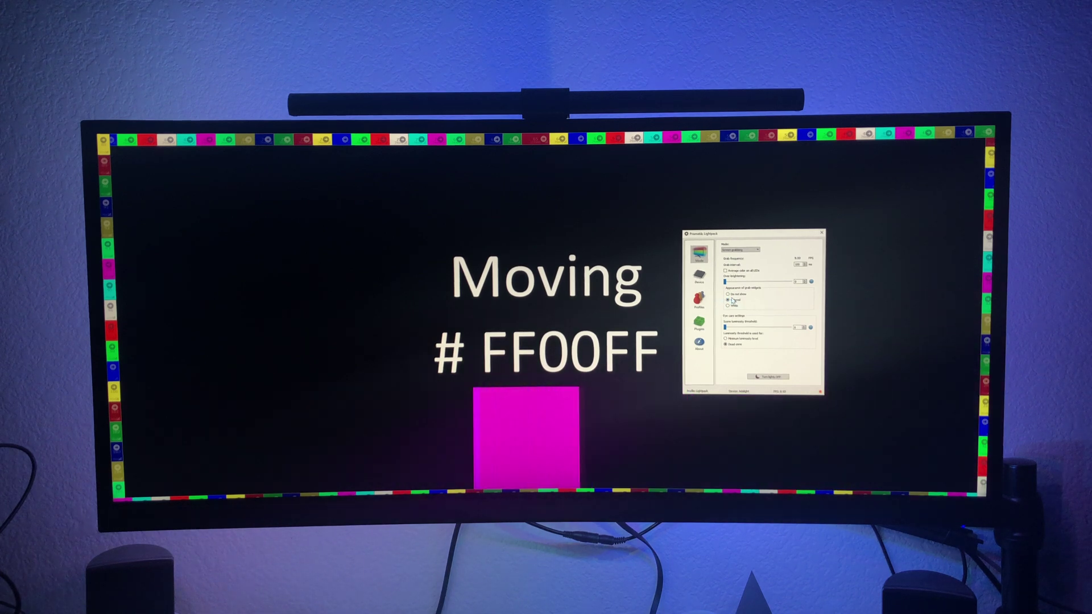
click(731, 306)
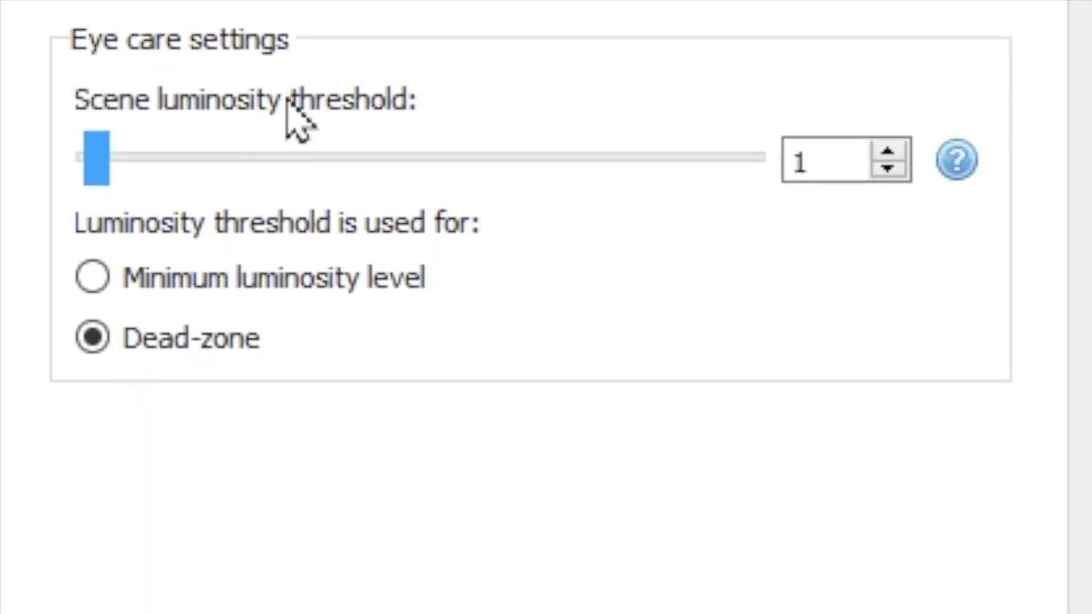
click(950, 169)
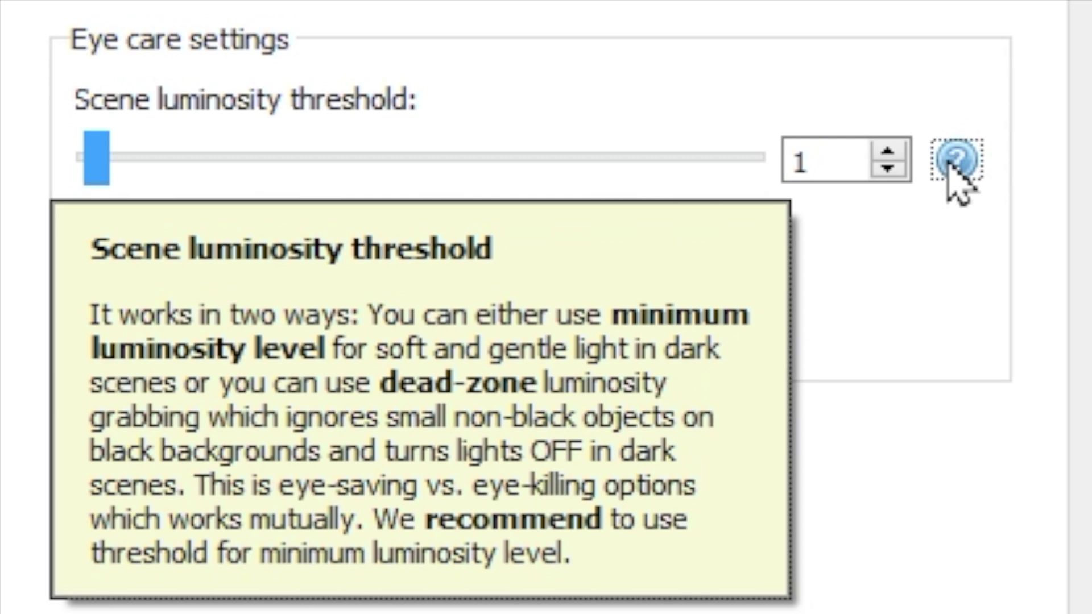
click(955, 162)
click(956, 163)
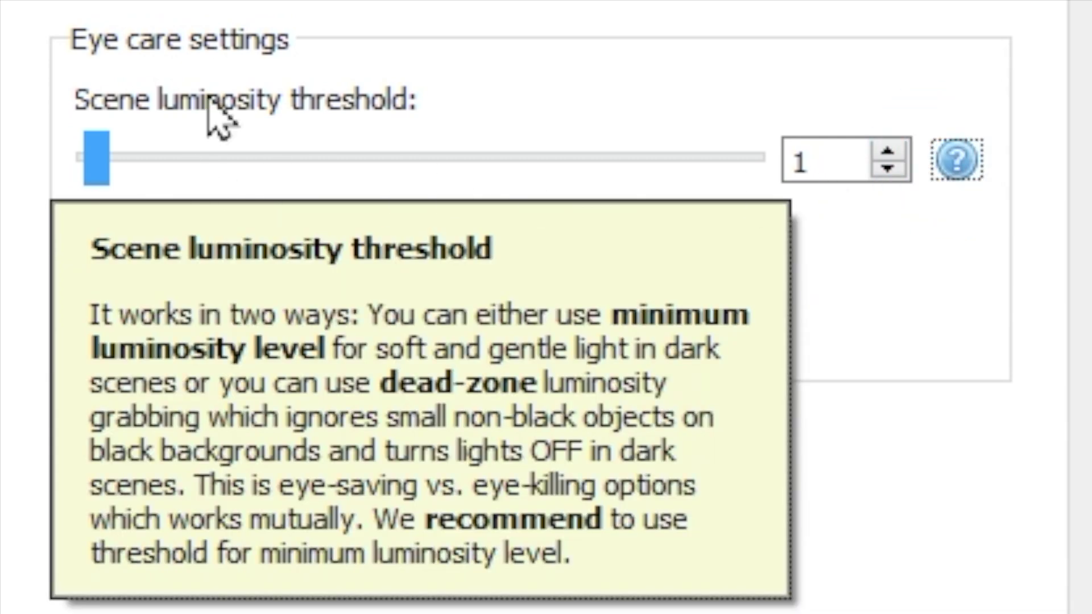
click(227, 49)
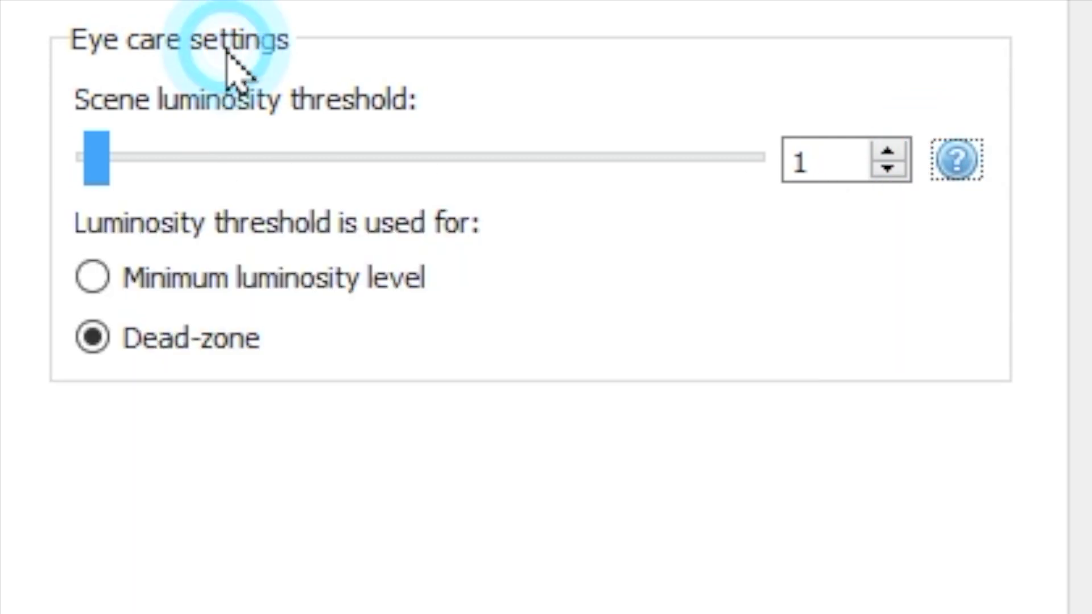
click(181, 278)
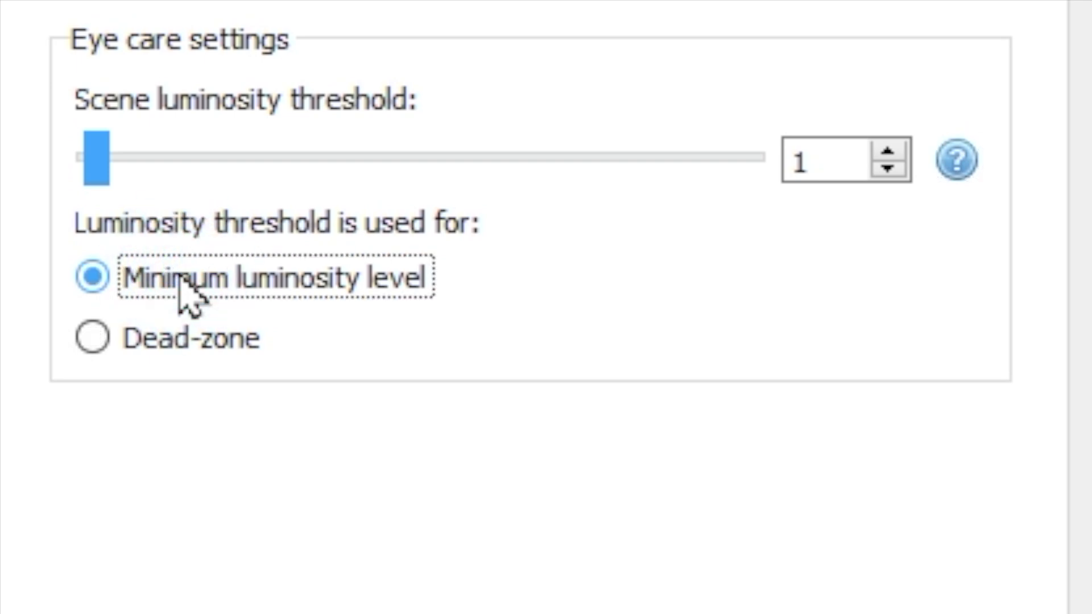
click(186, 341)
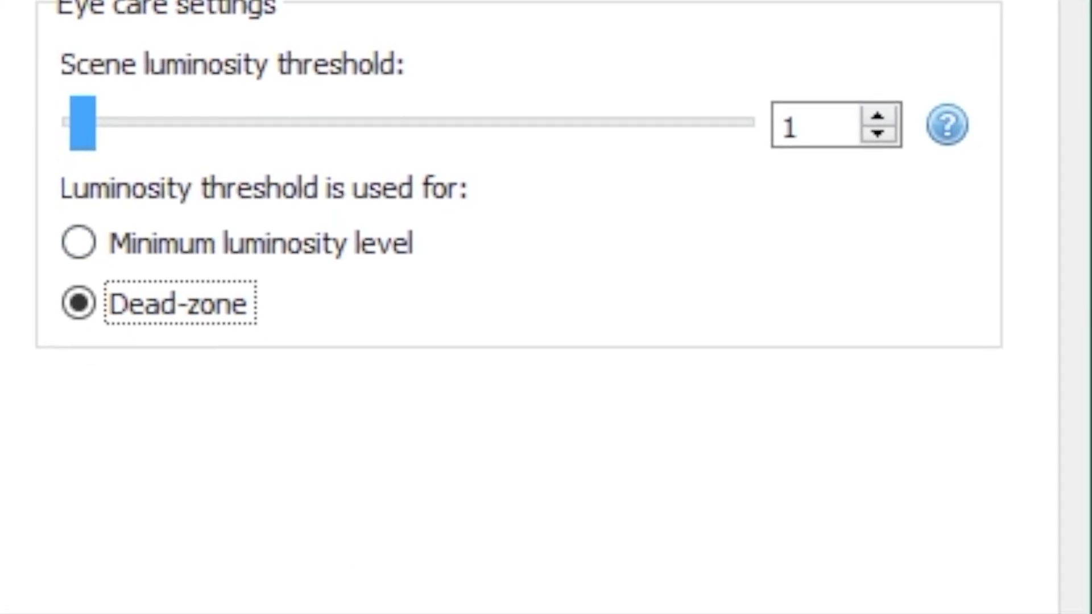
Toggle the Adalight LEDs on, off and on again, capturing at 14.71 FPS.
click(432, 613)
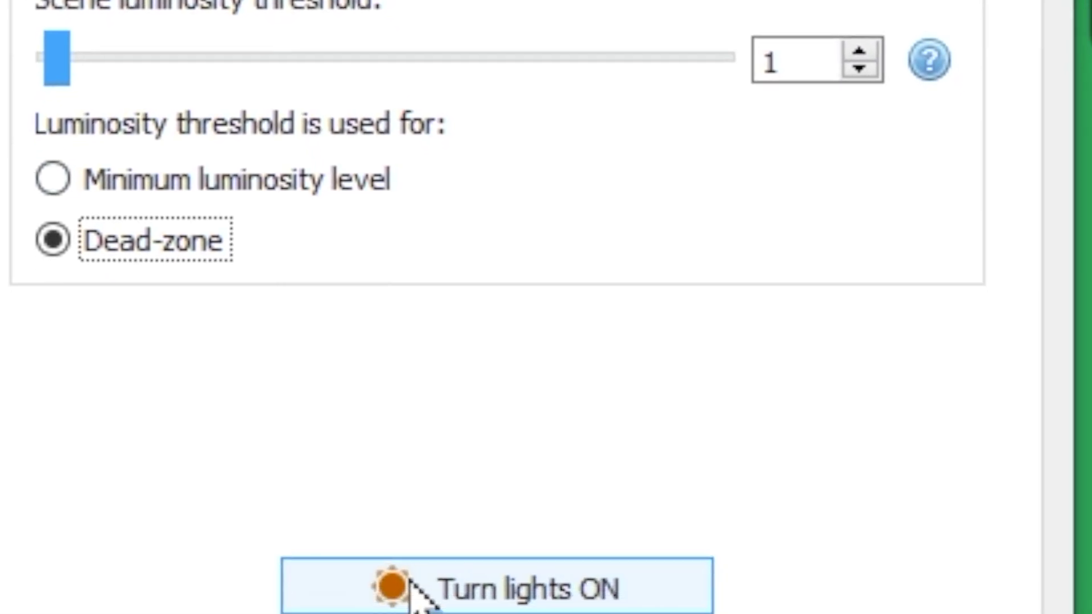
click(417, 602)
click(398, 547)
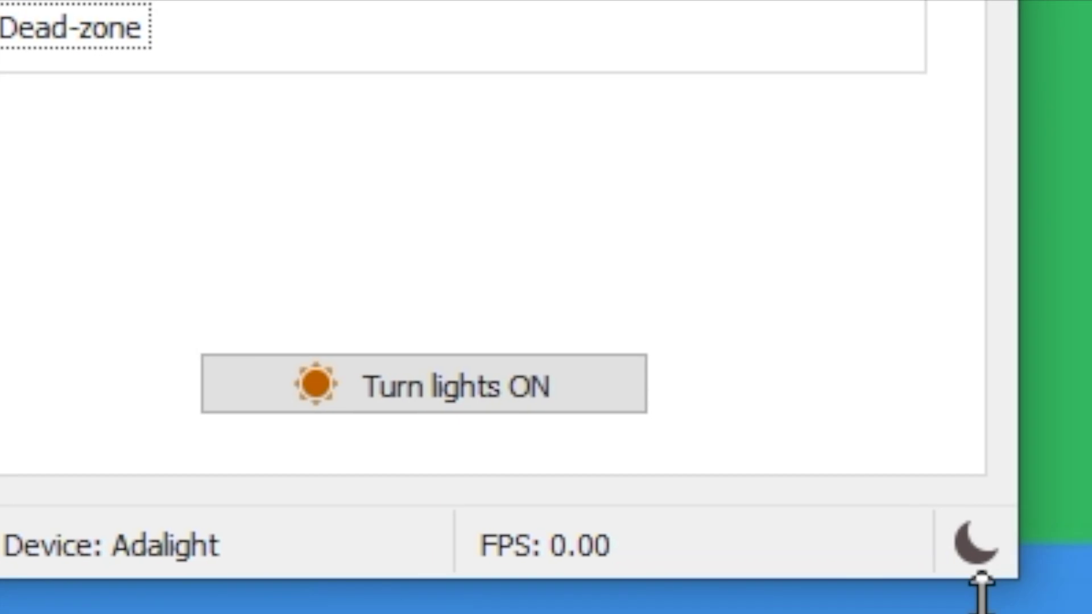
click(514, 408)
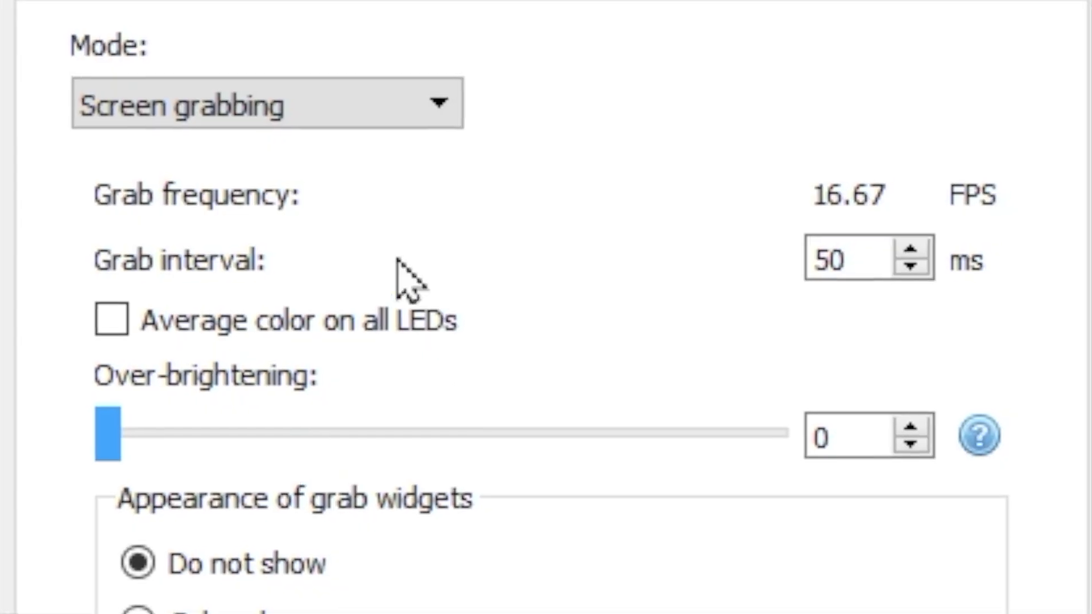
Switch to Mood lamp with a constant green picked from the screen, briefly trying Change color with rate.
click(364, 103)
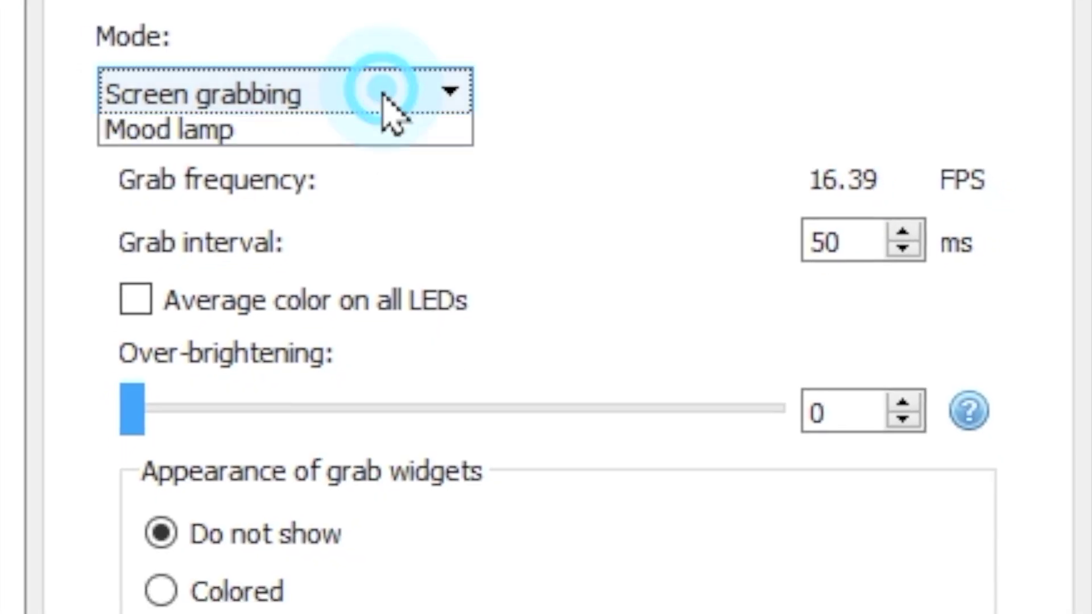
click(319, 177)
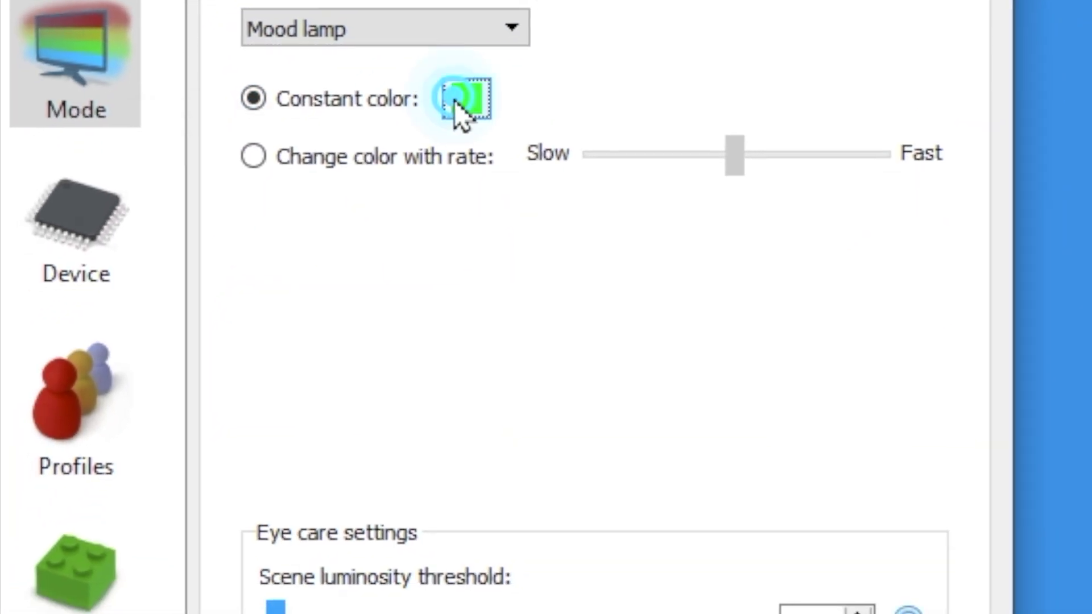
click(448, 120)
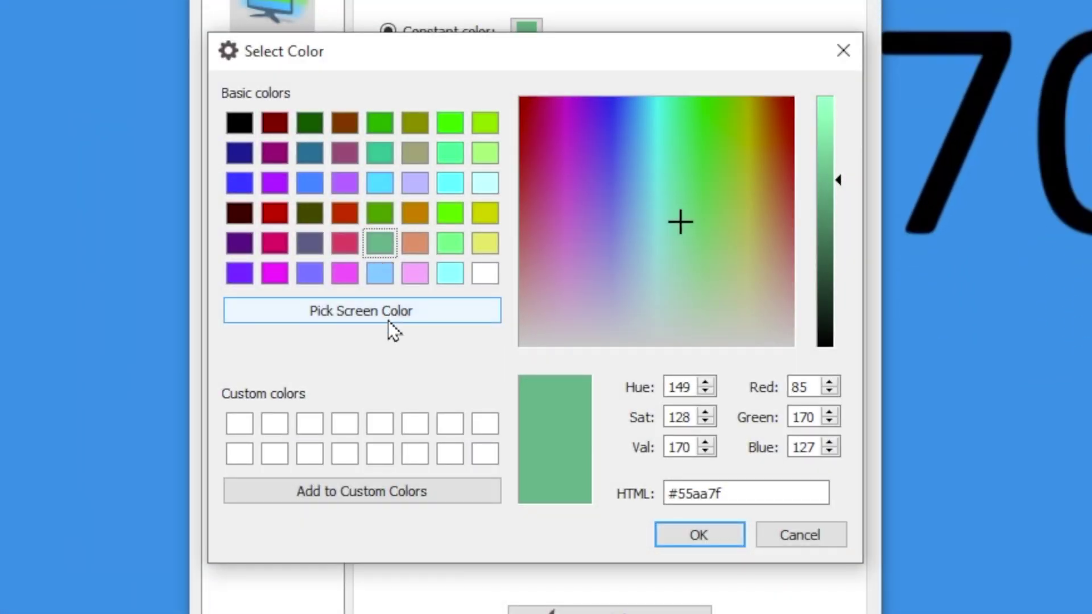
click(388, 311)
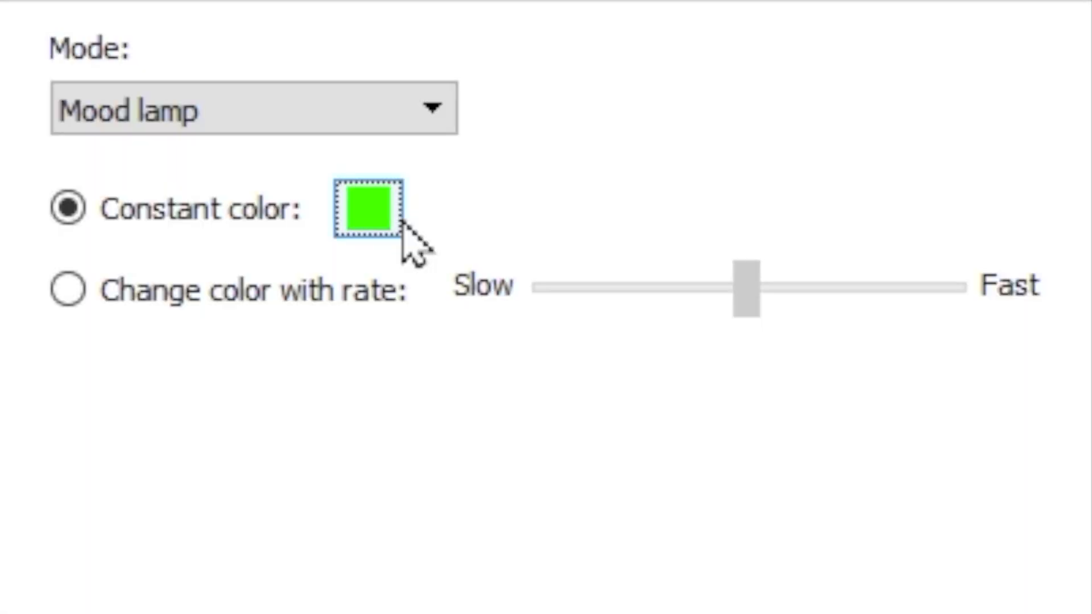
click(317, 288)
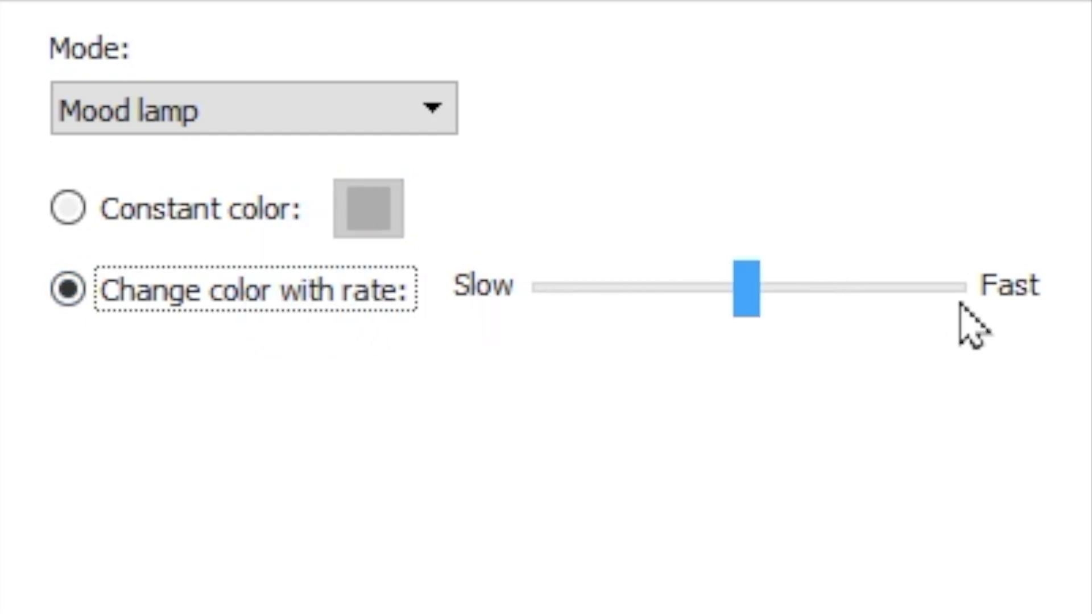
click(181, 215)
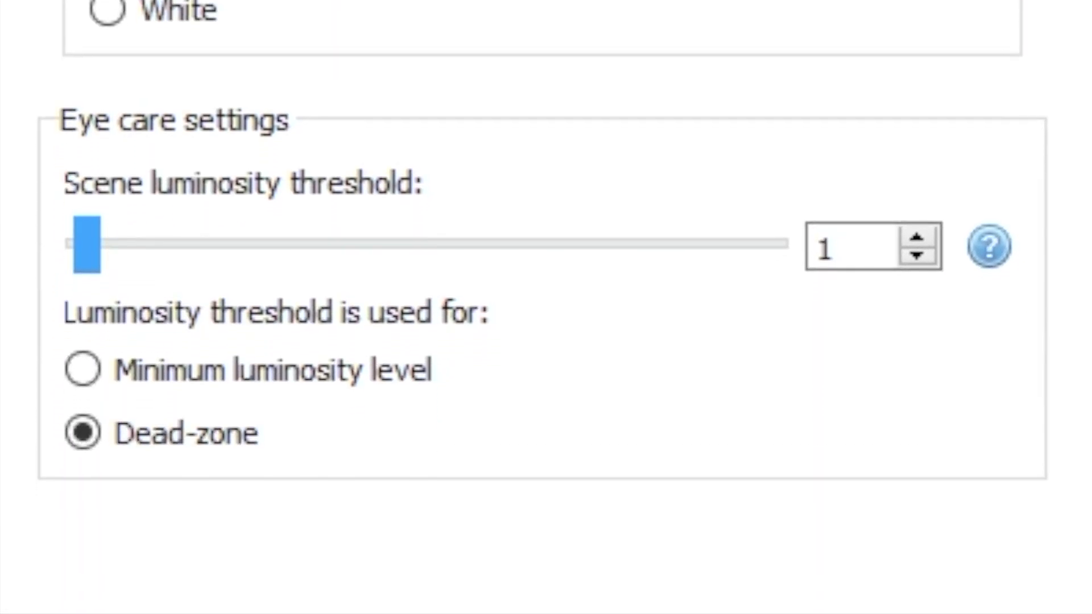
Lower the device's Overall brightness to 50%.
click(177, 367)
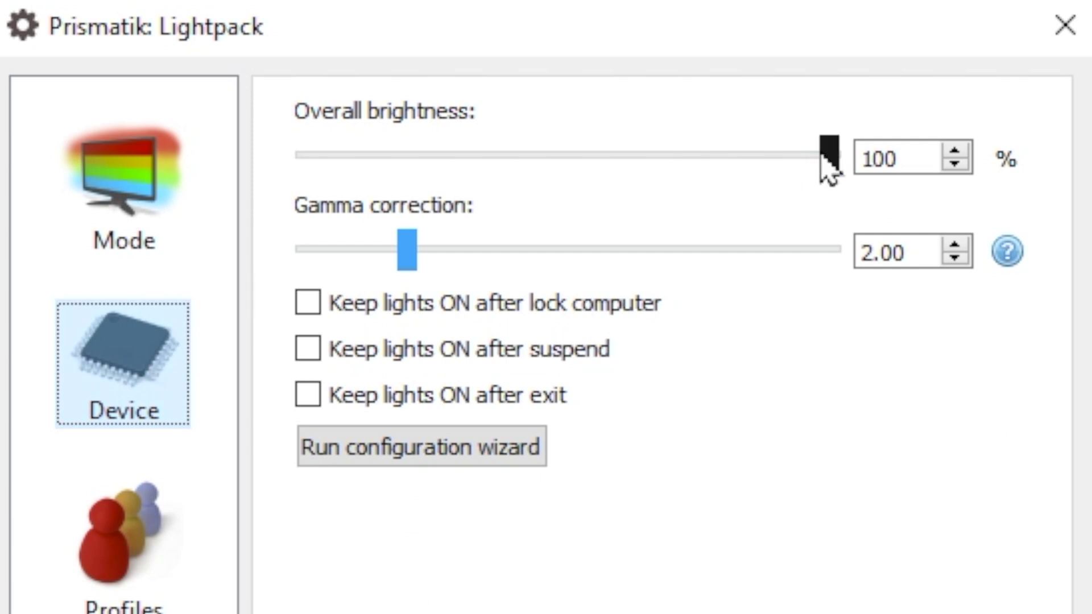
click(577, 152)
drag(813, 154, 567, 169)
Try other gamma correction values, set it back to 2.00, and go to the Profiles page.
drag(411, 254, 607, 261)
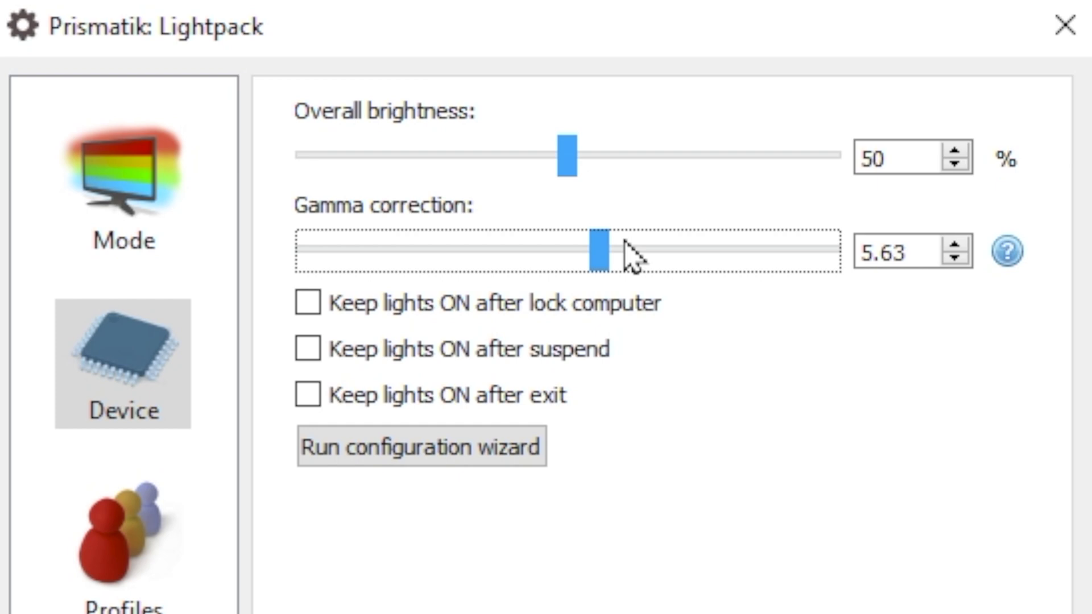
click(386, 251)
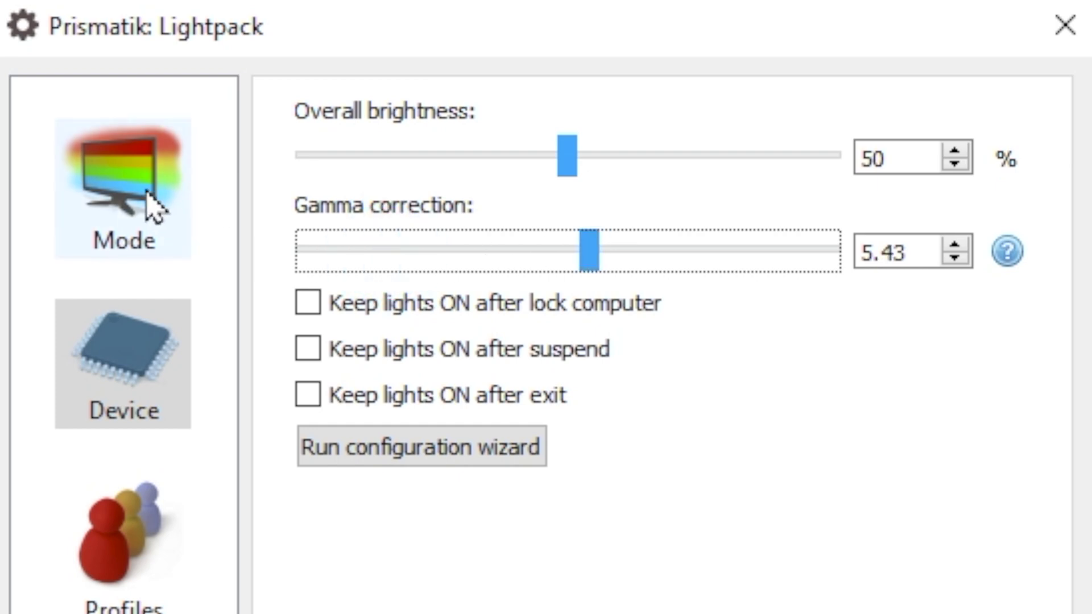
double_click(875, 253)
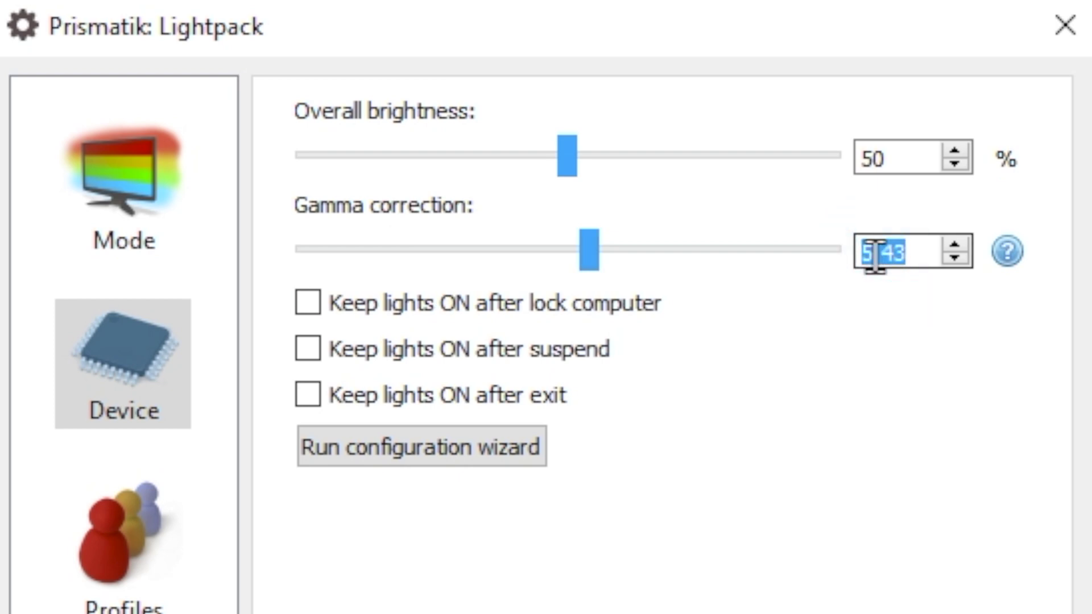
text(2.00)
click(957, 460)
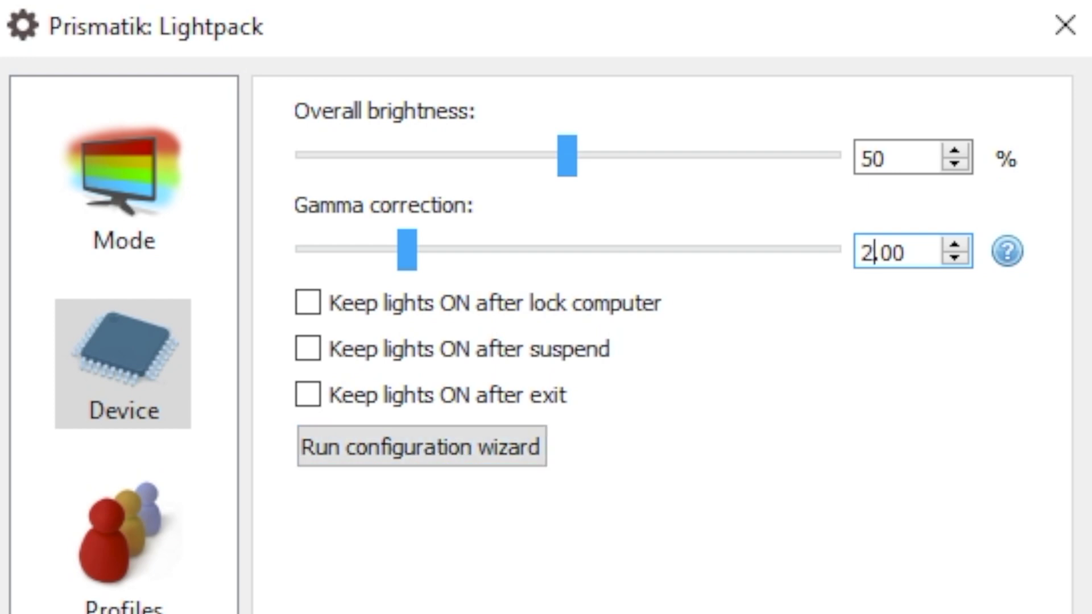
click(111, 551)
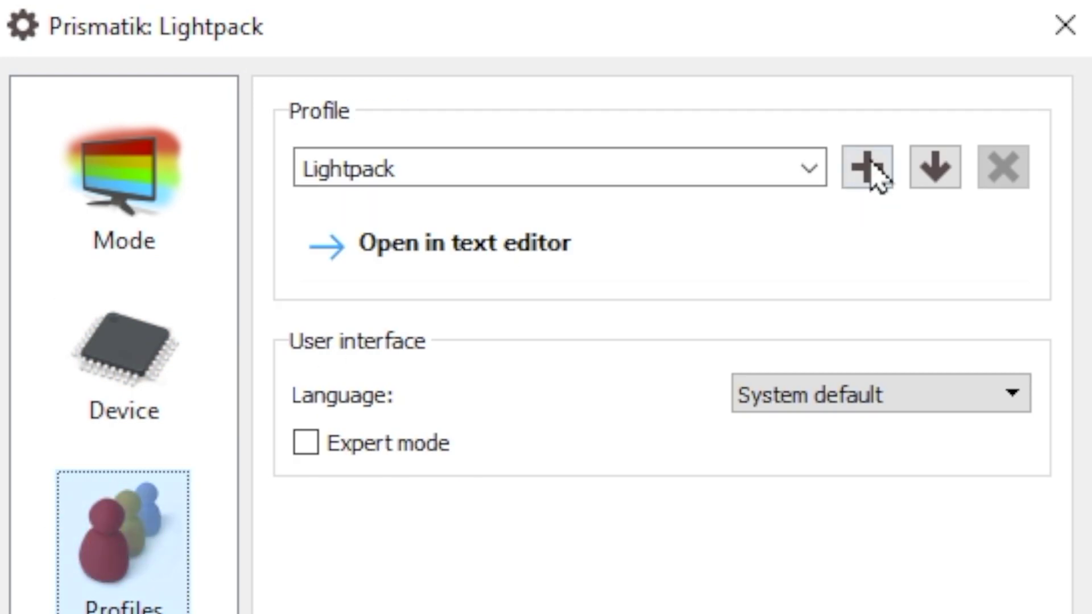
Keep Lightpack as the active profile and enable Expert mode to view the Experimental page.
click(810, 171)
click(788, 203)
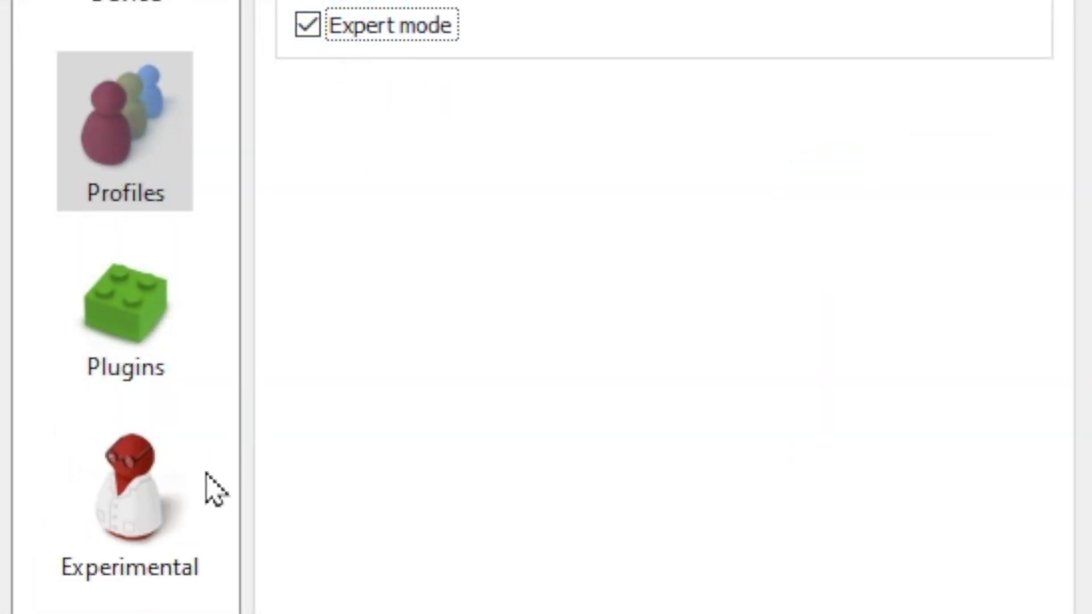
click(151, 580)
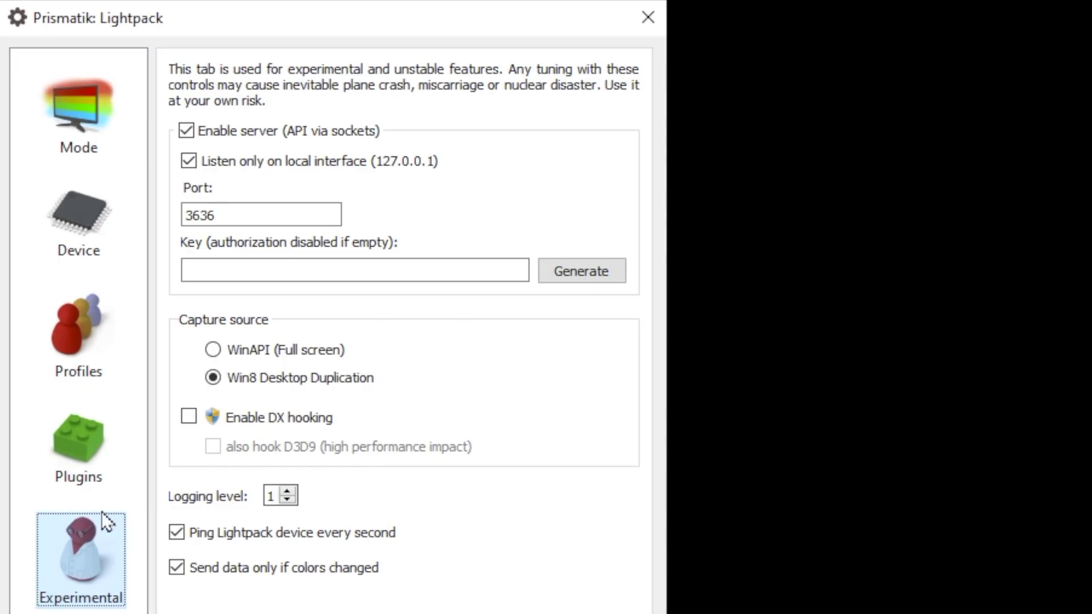
Disable Expert mode, then view the empty Plugins list and the About page showing version 6.0.0.104.
click(90, 347)
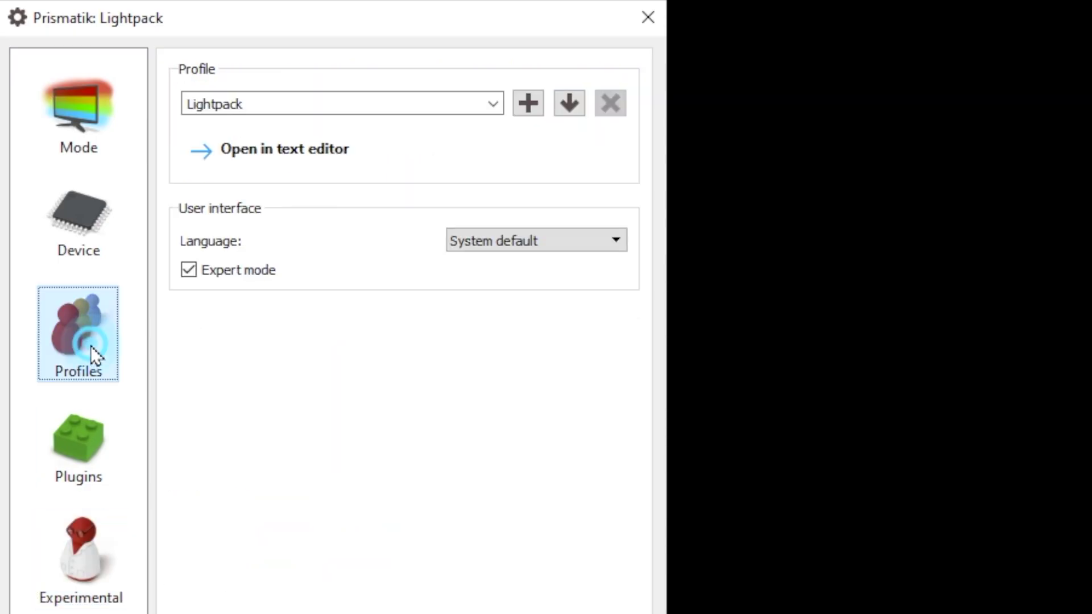
click(221, 271)
click(80, 465)
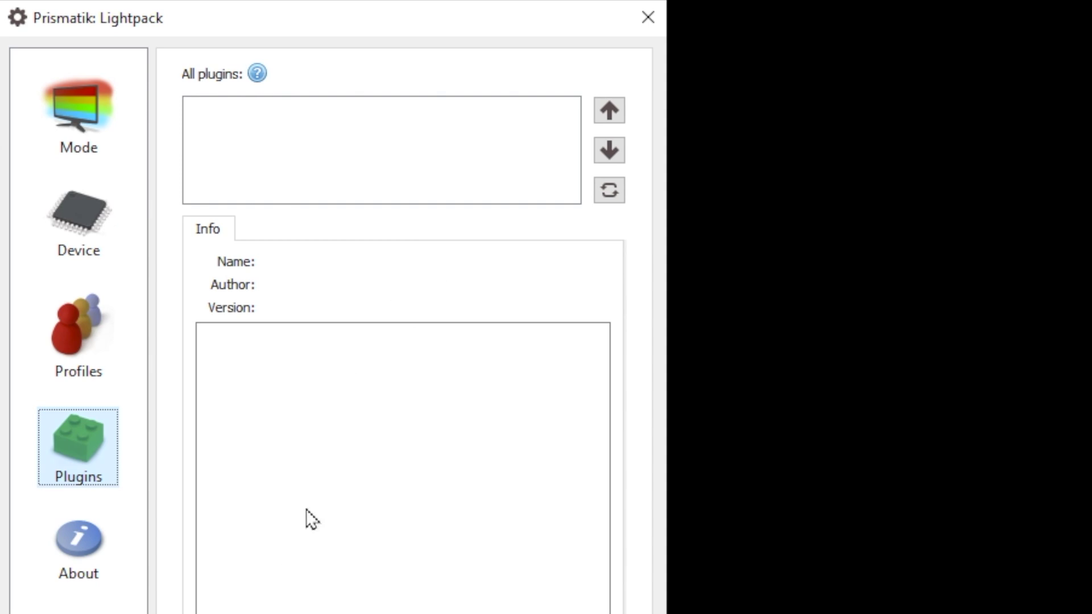
click(90, 558)
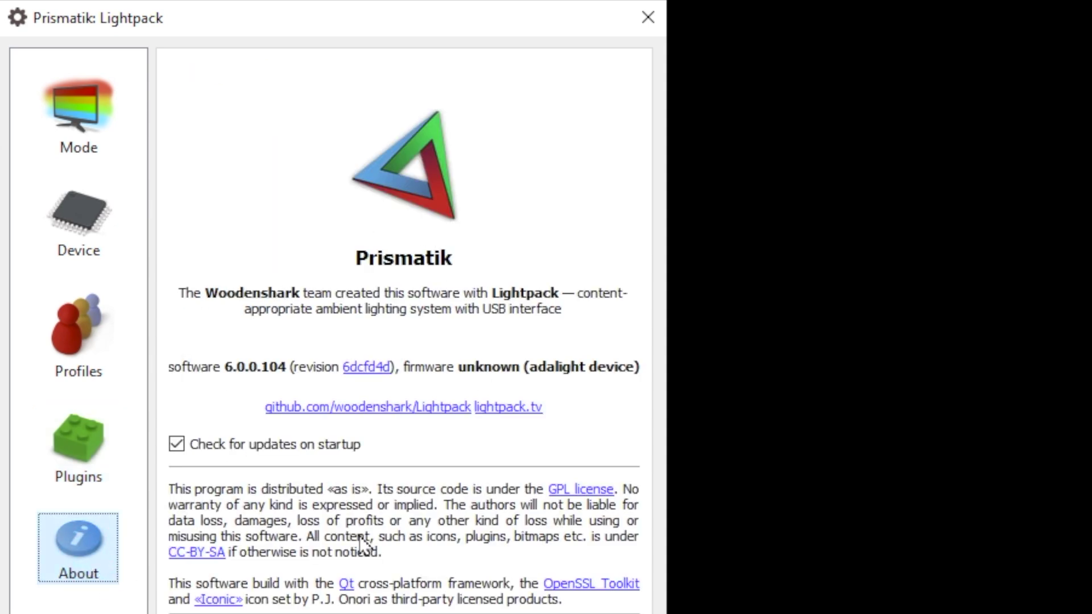